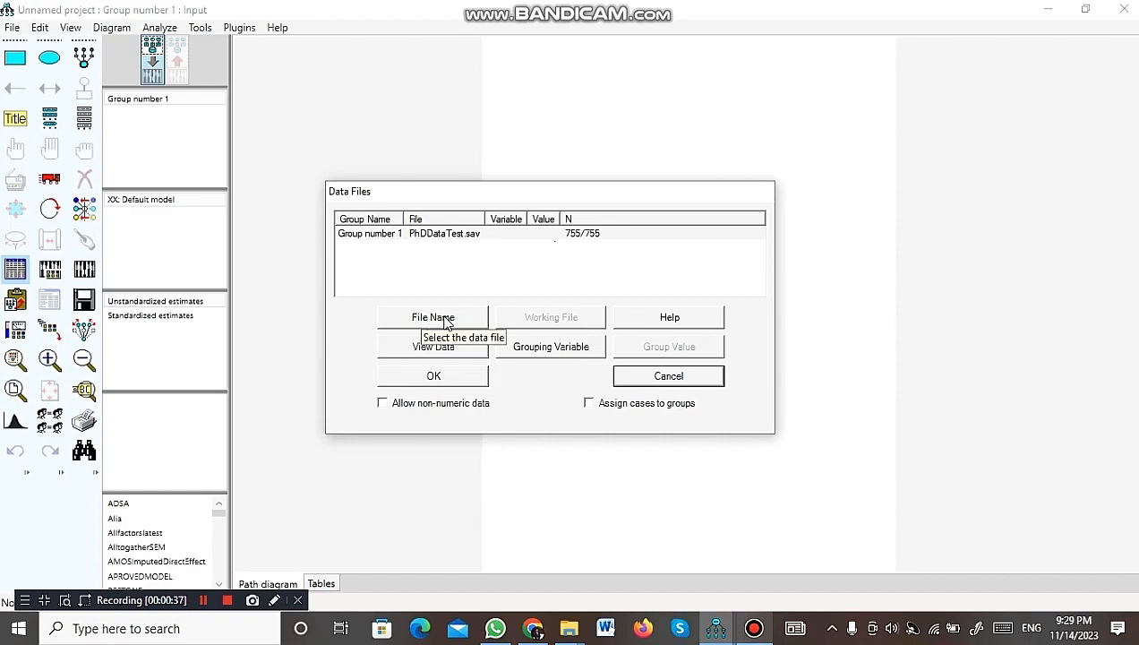
Step: Load the SPSS data file PhDDataTest from the Desktop as the data for Group number 1
click(446, 321)
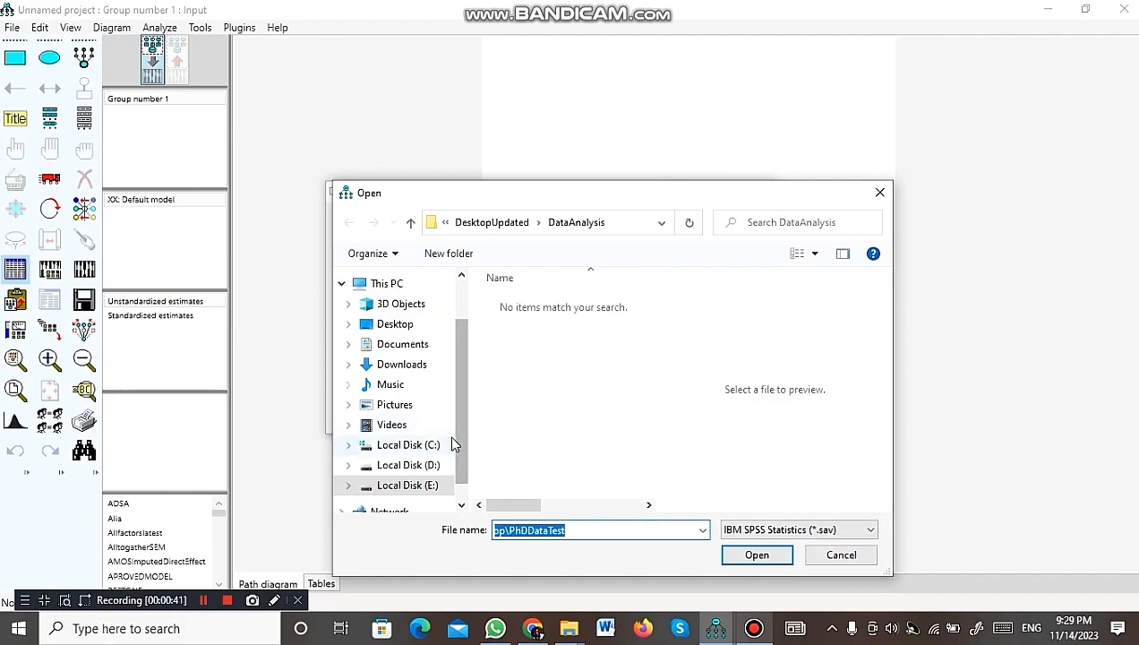
click(408, 328)
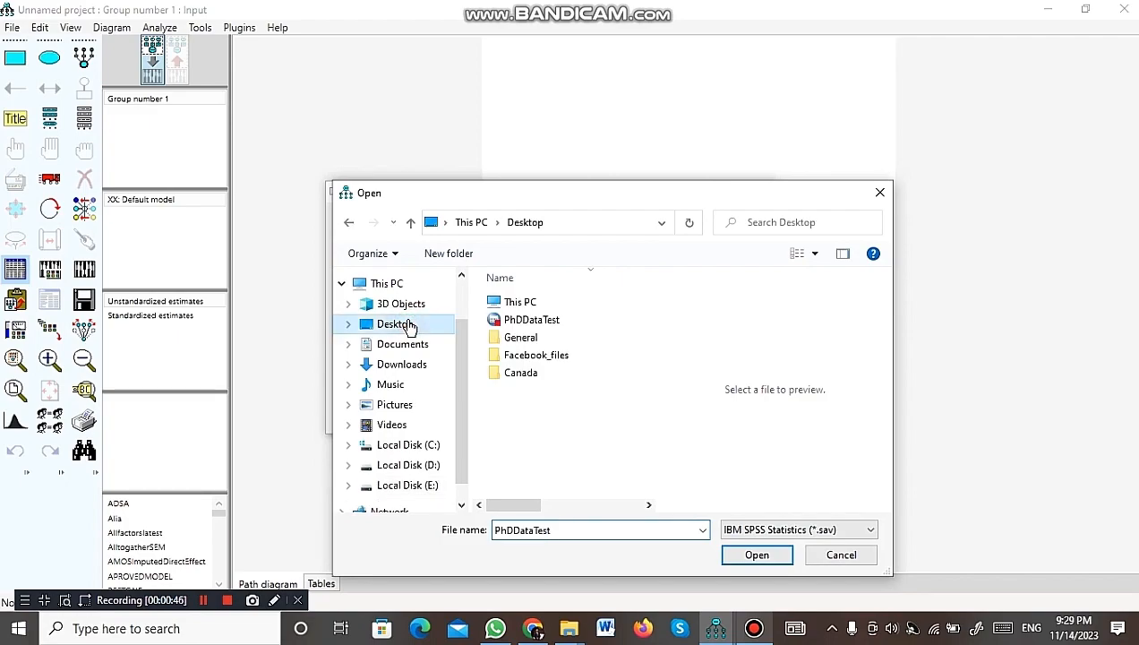
double_click(524, 322)
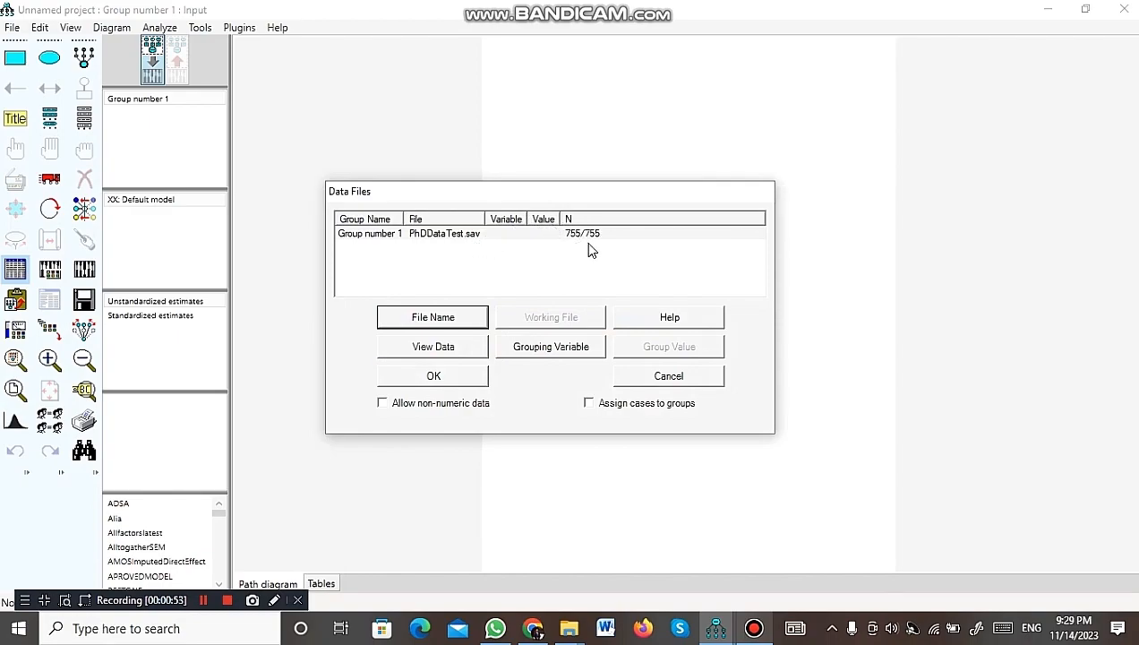
click(435, 377)
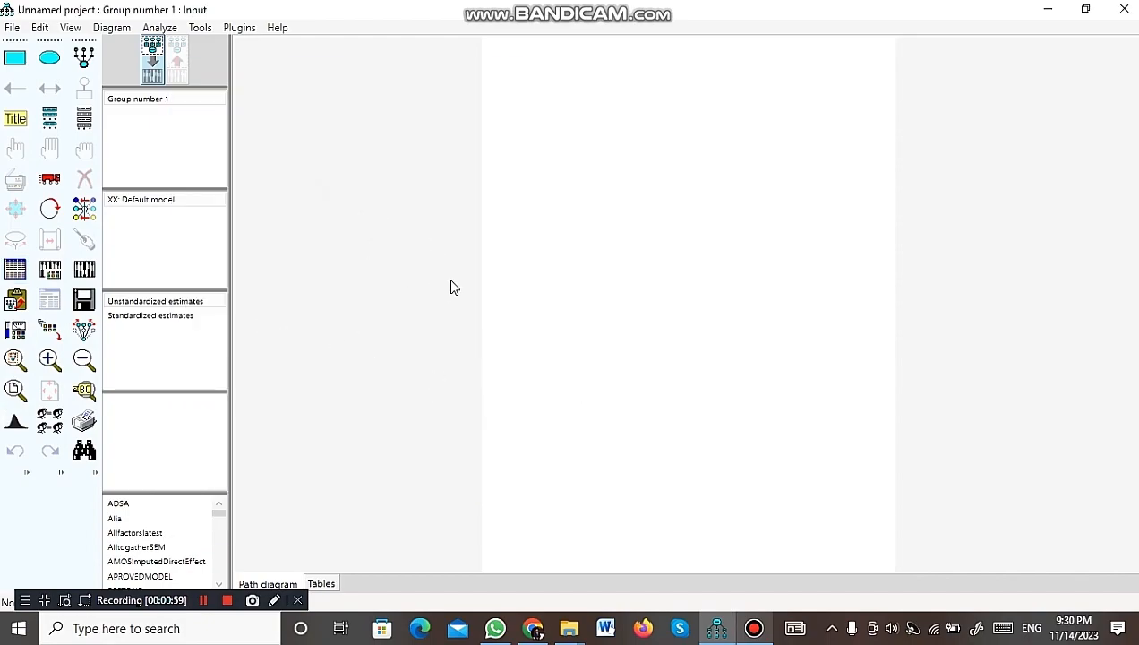
Step: Review the list of variables in the loaded dataset and close it
click(87, 129)
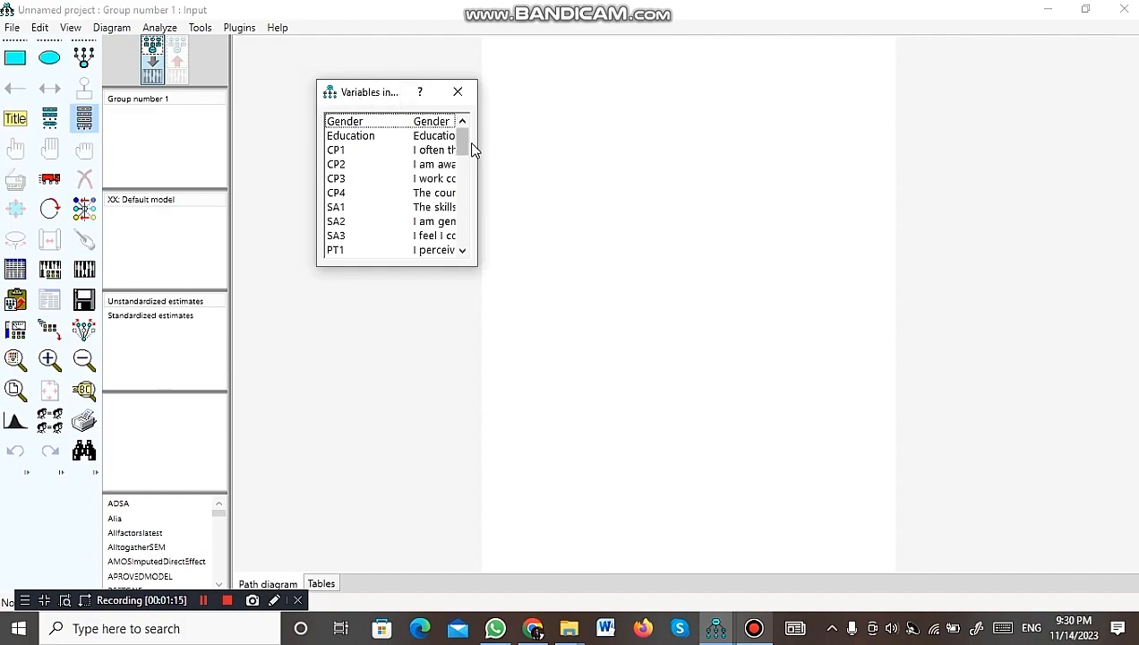
drag(464, 144, 457, 98)
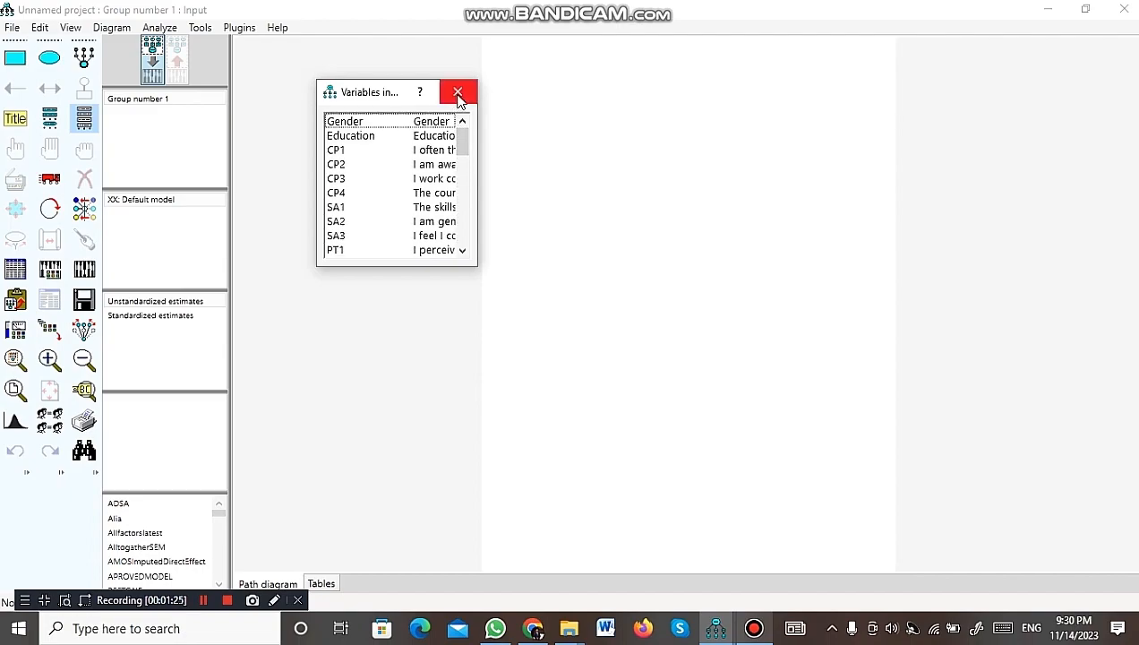
click(458, 94)
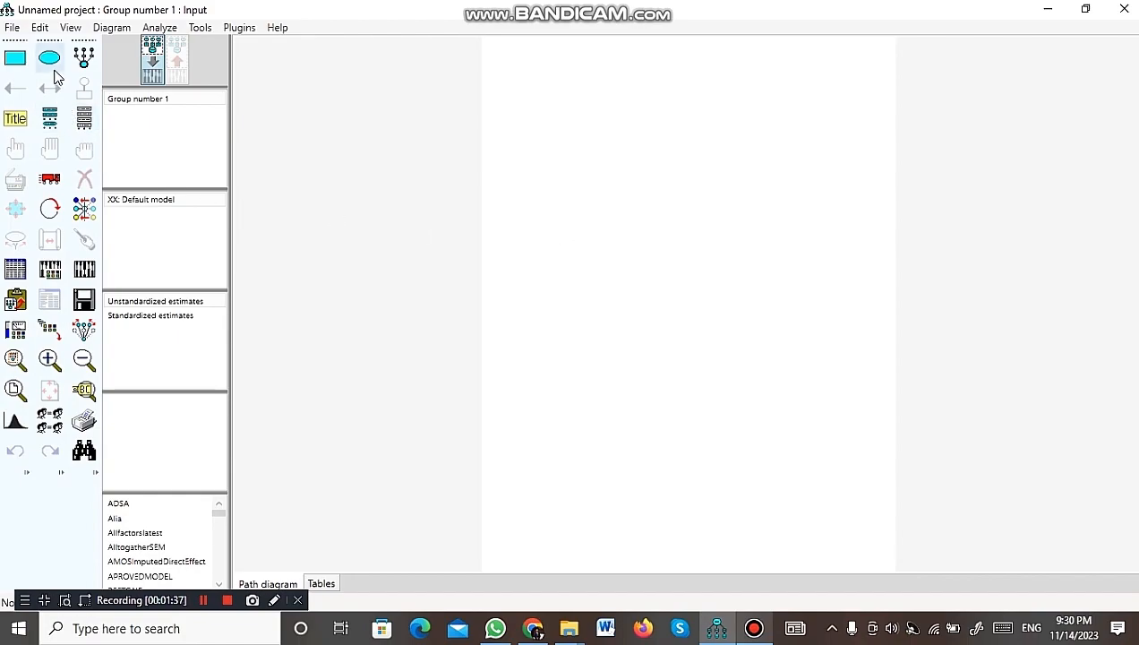
Step: Draw a latent variable near the top of the page and give it four indicators with error terms
click(84, 65)
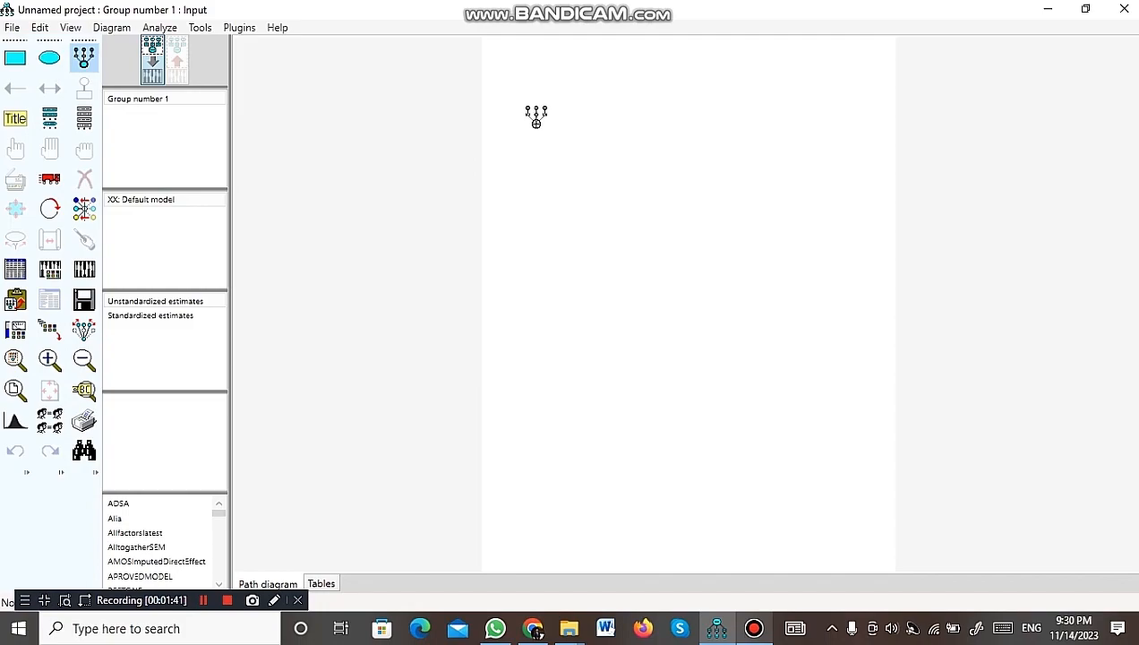
drag(537, 128, 584, 163)
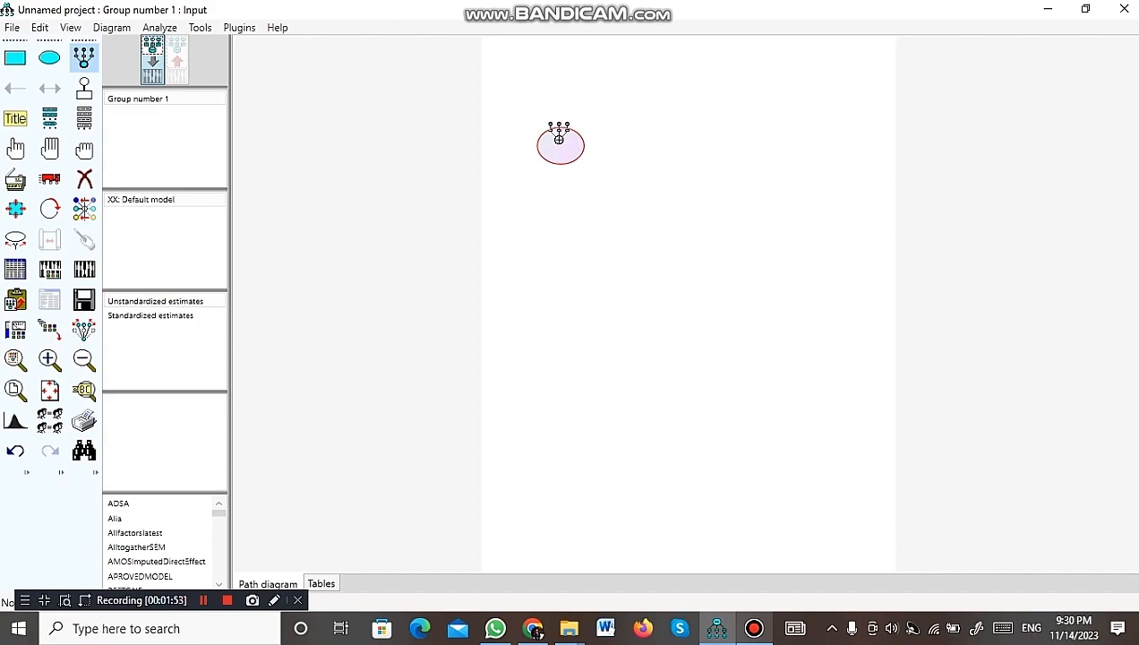
click(559, 136)
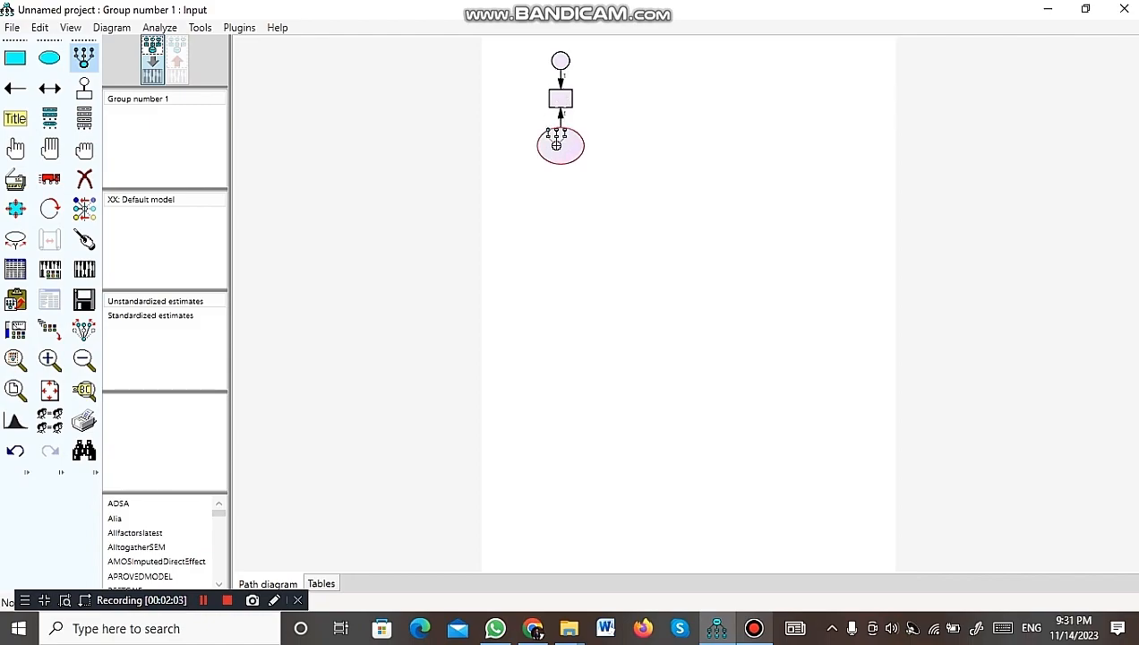
click(555, 145)
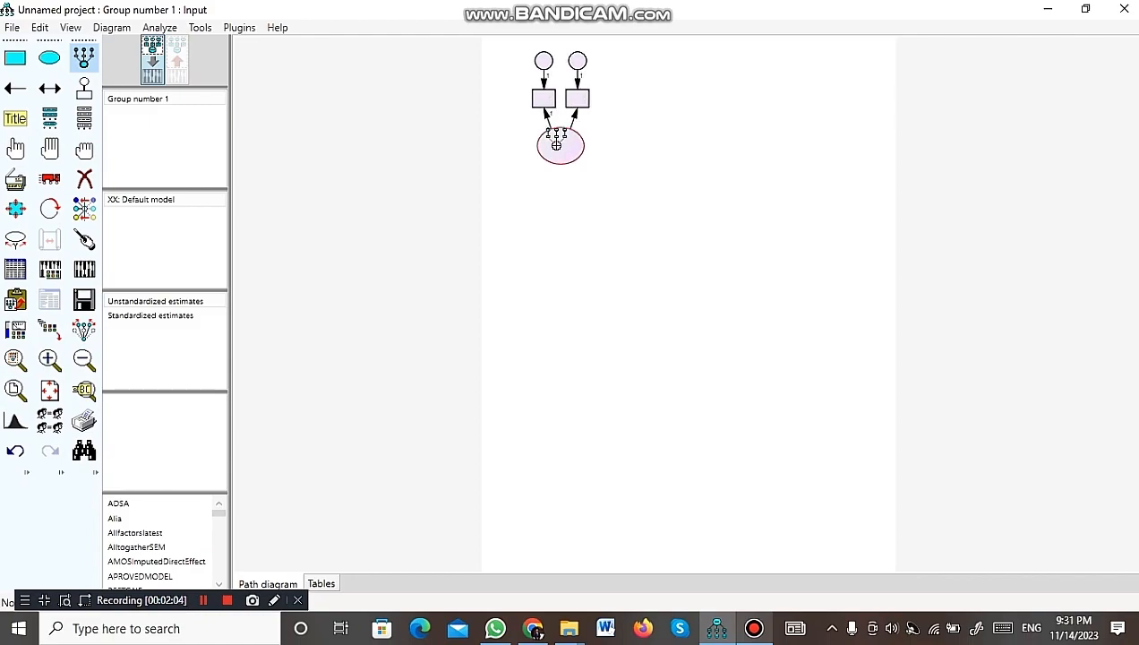
click(556, 145)
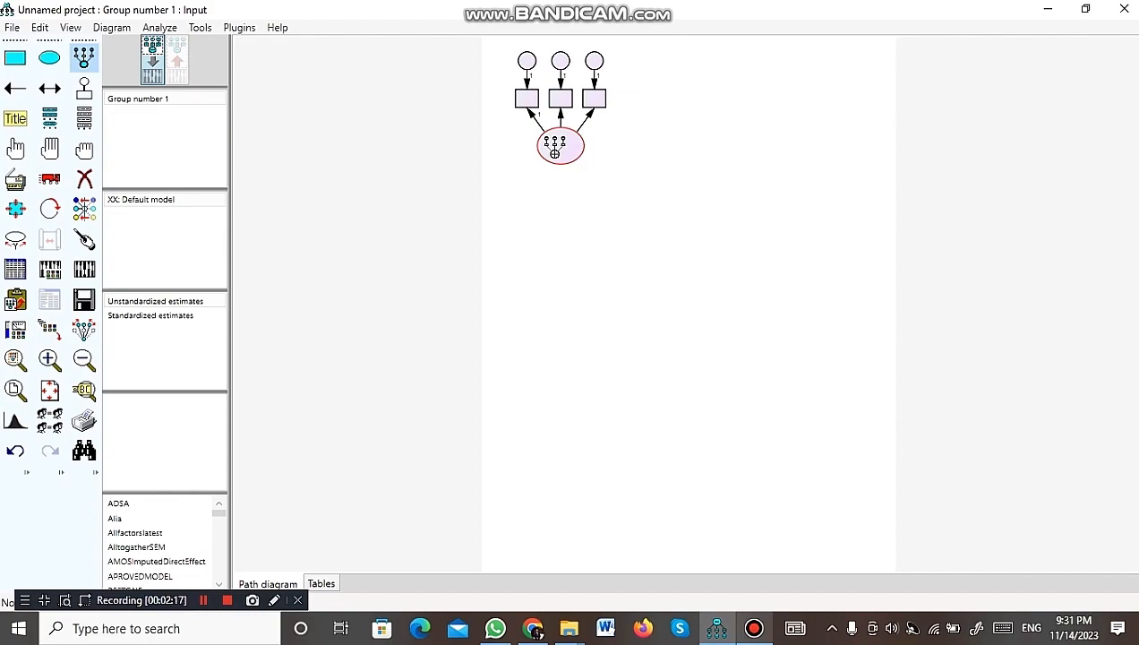
click(555, 153)
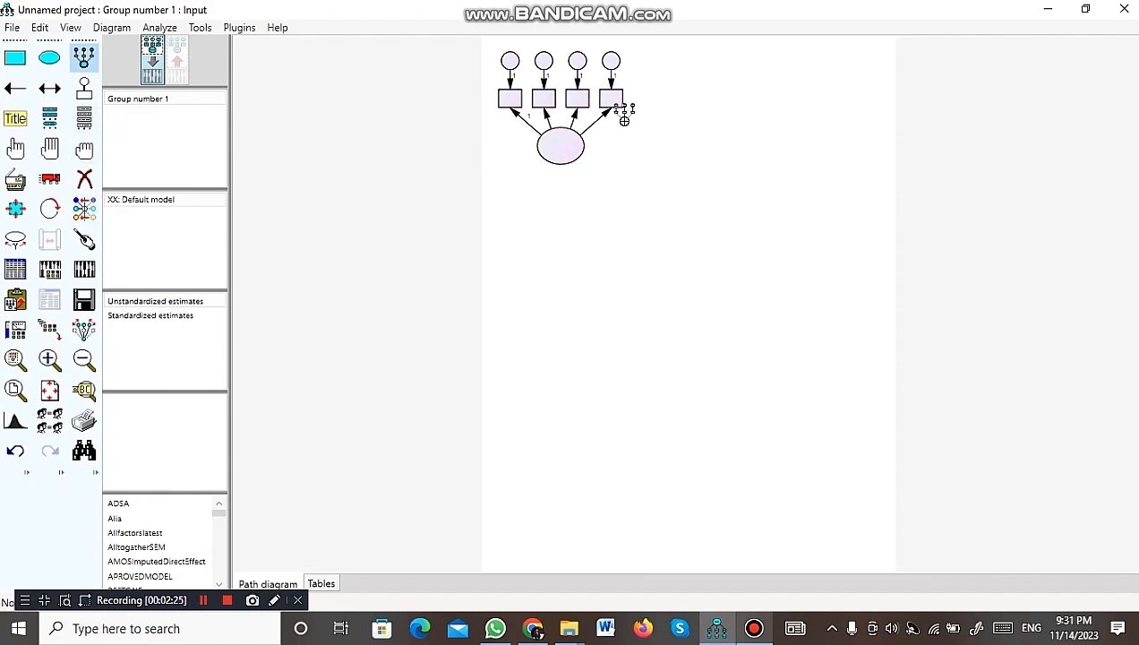
click(15, 184)
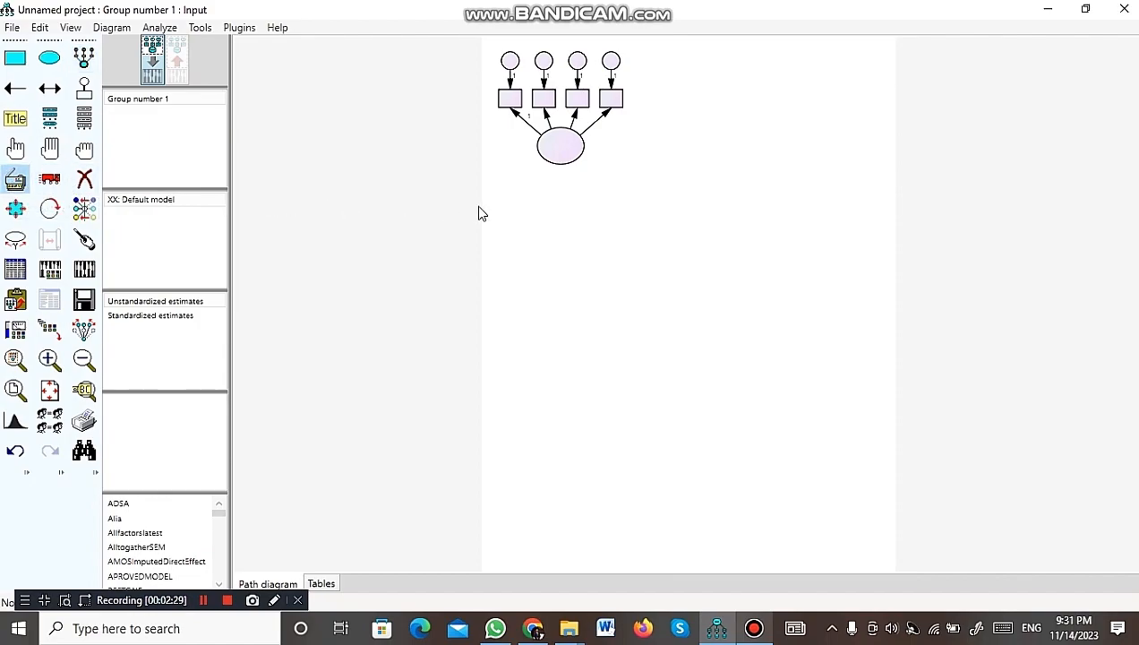
drag(564, 148, 616, 208)
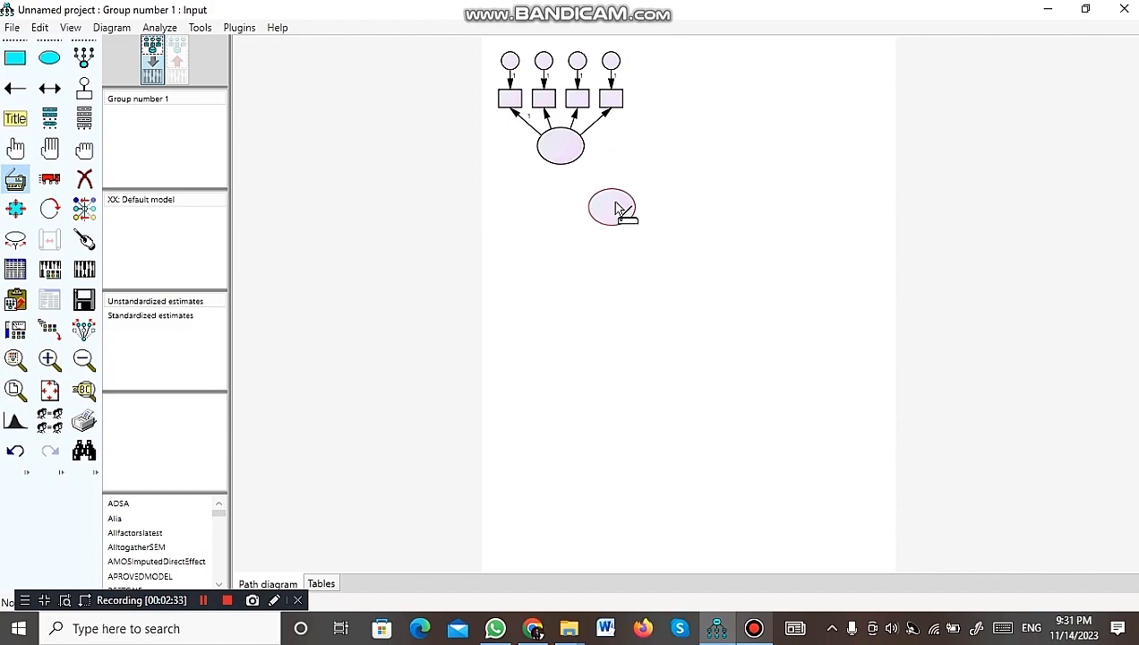
click(85, 179)
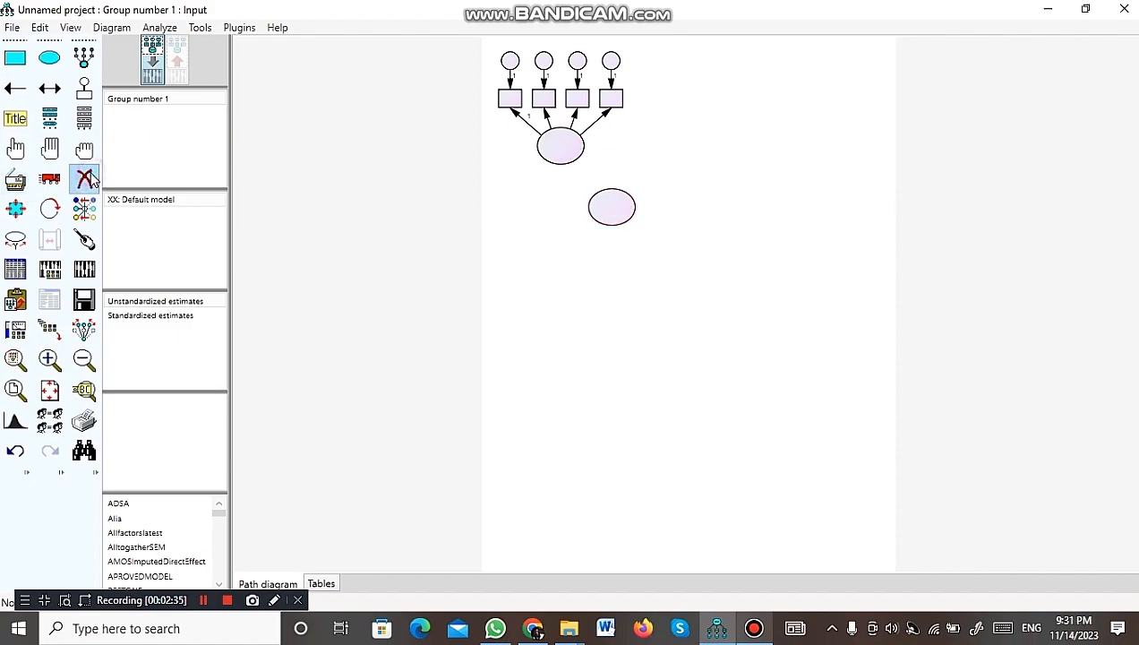
click(601, 204)
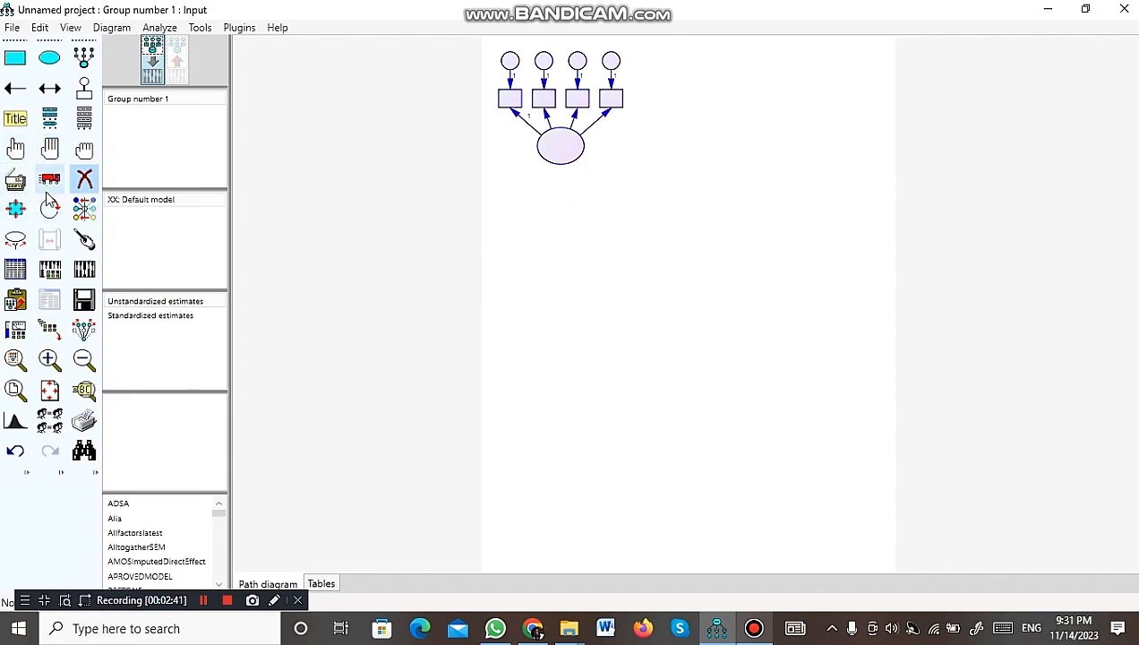
Step: Duplicate the complete four-indicator latent construct twice, stacking the copies below the original
click(13, 182)
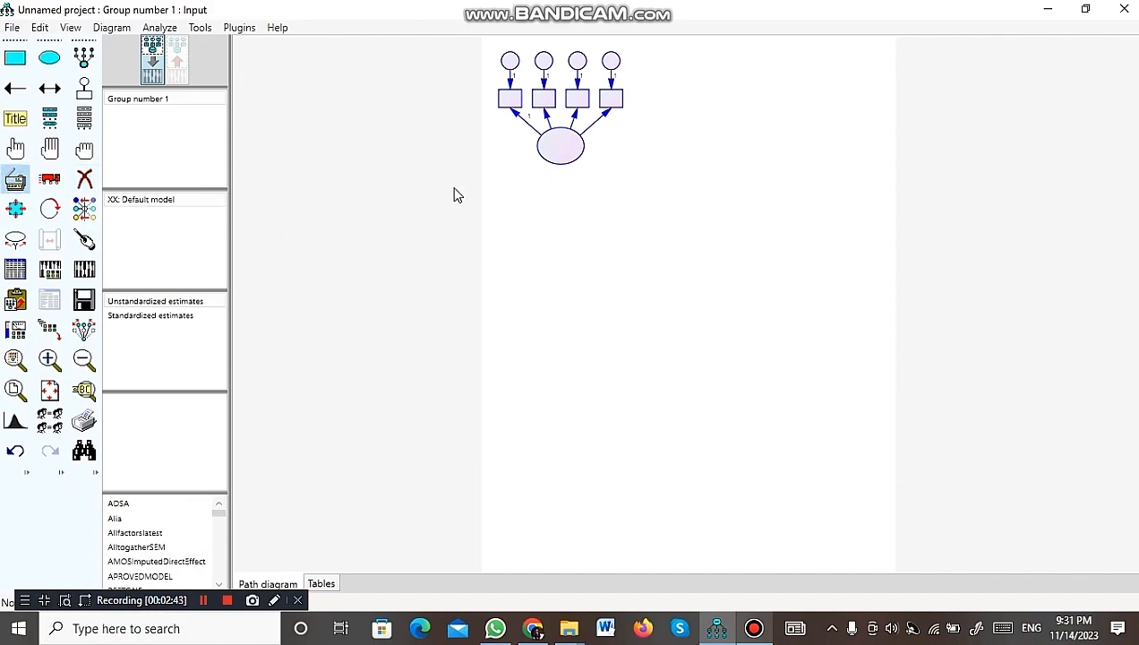
mouse_move(566, 141)
mouse_down()
mouse_move(709, 159)
mouse_move(716, 135)
mouse_move(584, 321)
mouse_move(564, 287)
mouse_move(618, 376)
mouse_move(570, 427)
mouse_up()
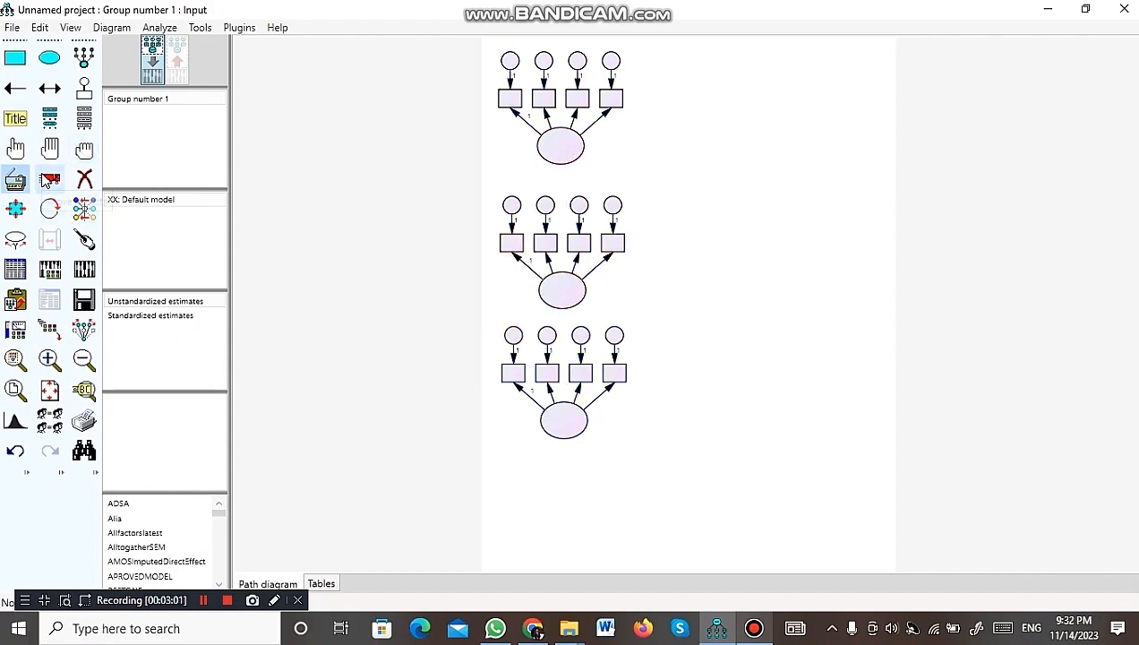
click(47, 179)
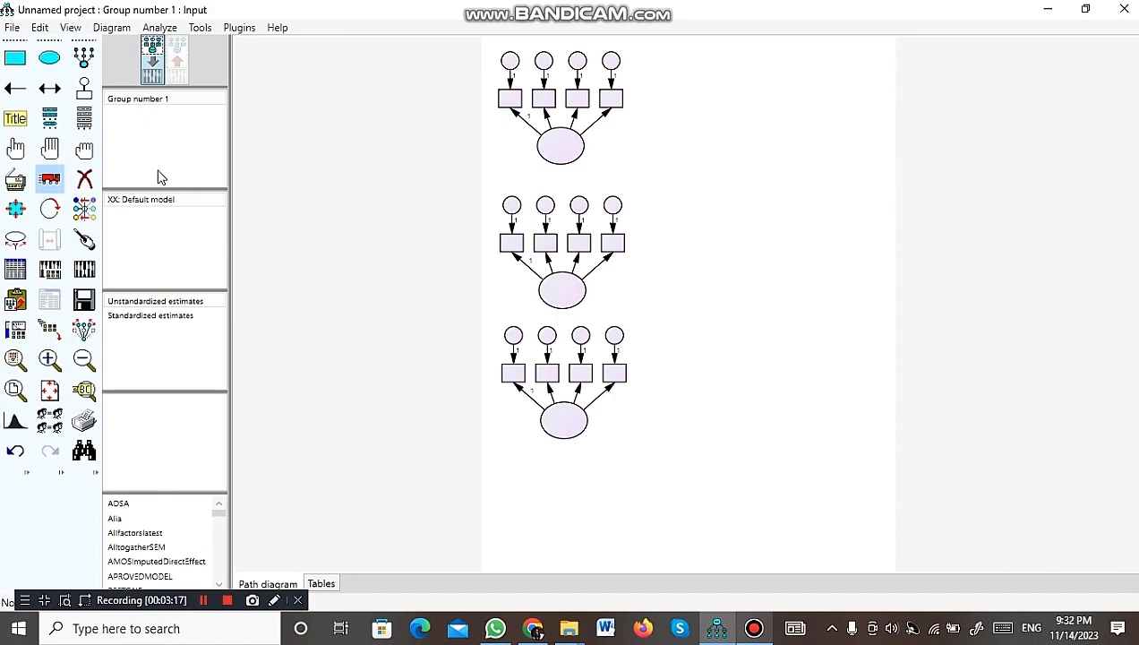
Step: Assign dataset variable CP1 to the first indicator of the top construct, keeping the variable list clear of the diagram
click(83, 121)
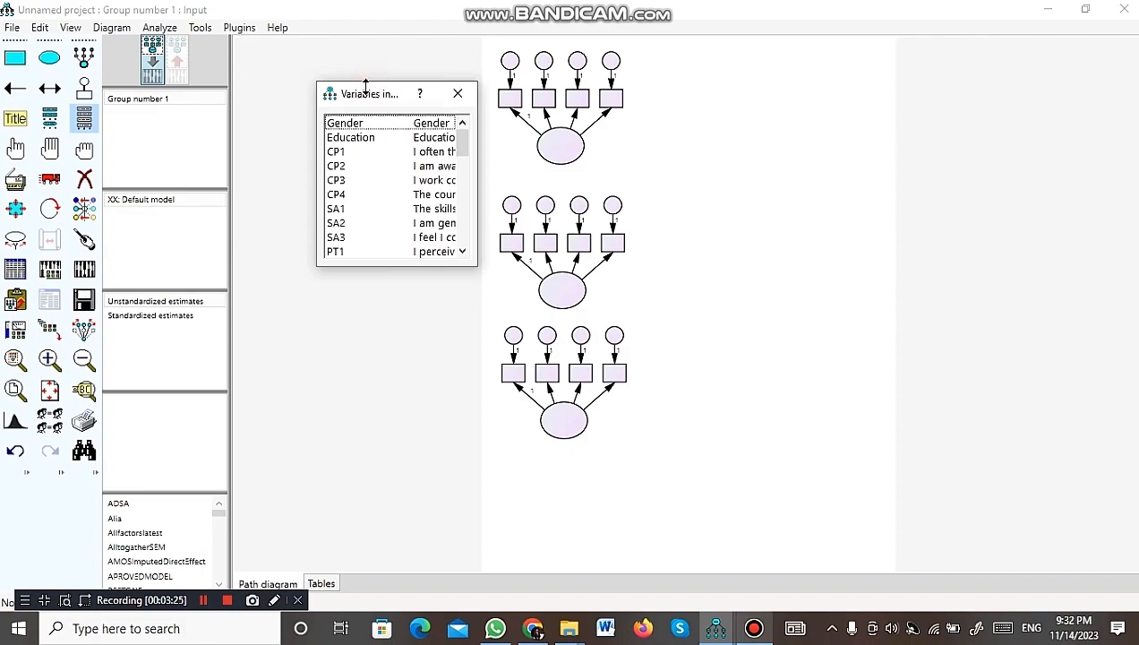
drag(368, 82, 347, 39)
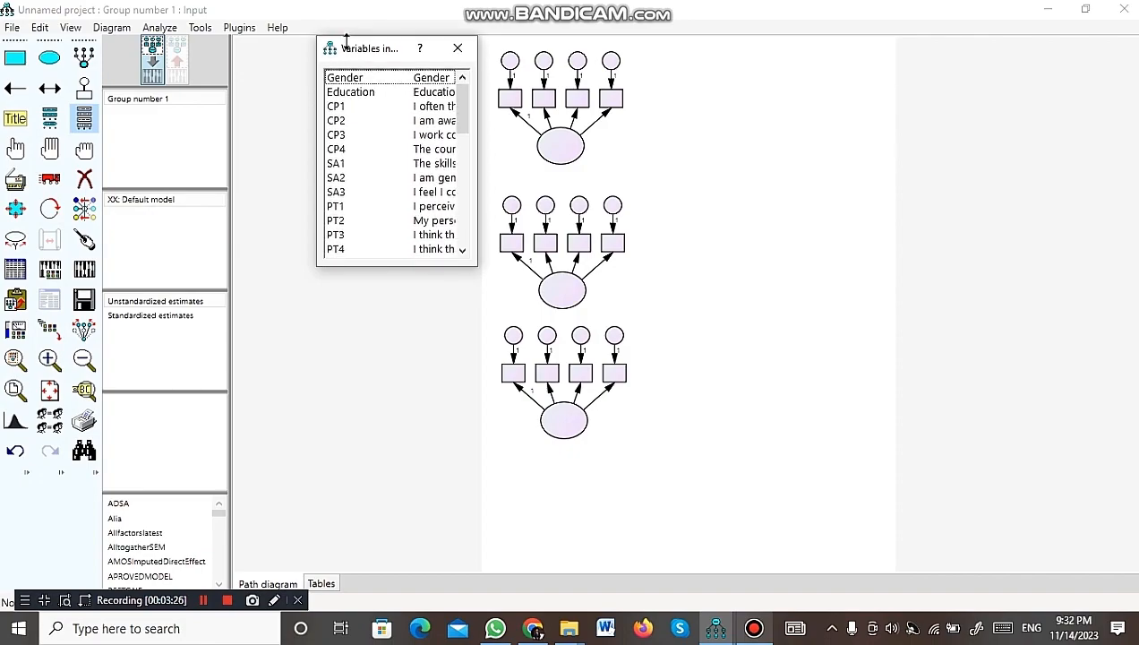
click(336, 110)
drag(381, 120, 512, 106)
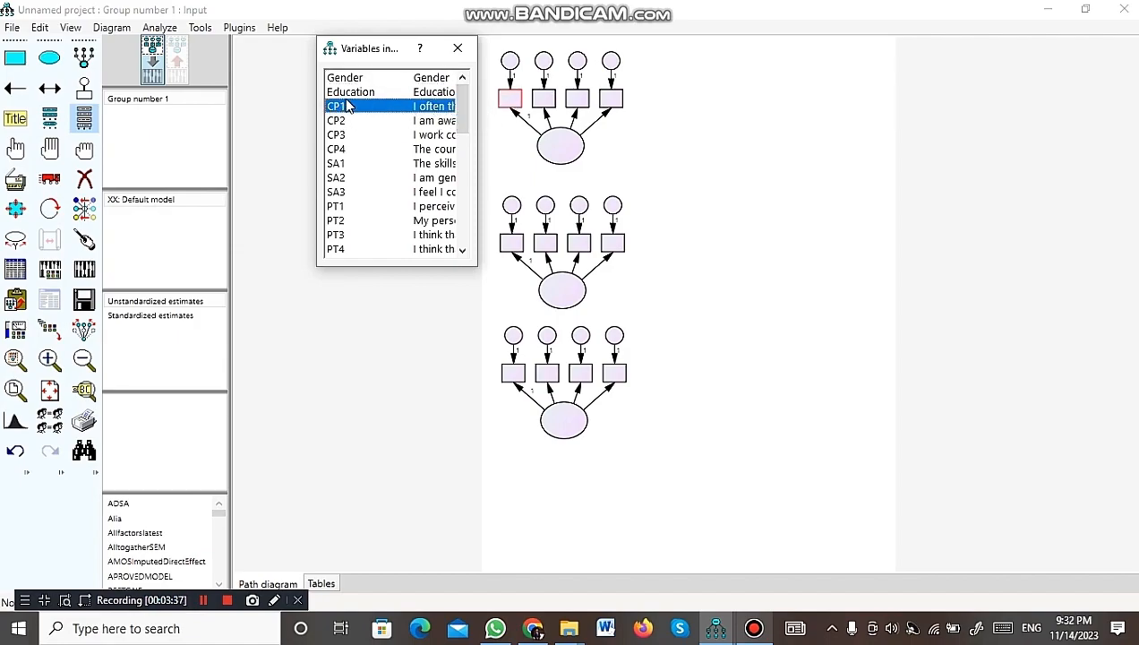
drag(337, 109, 513, 104)
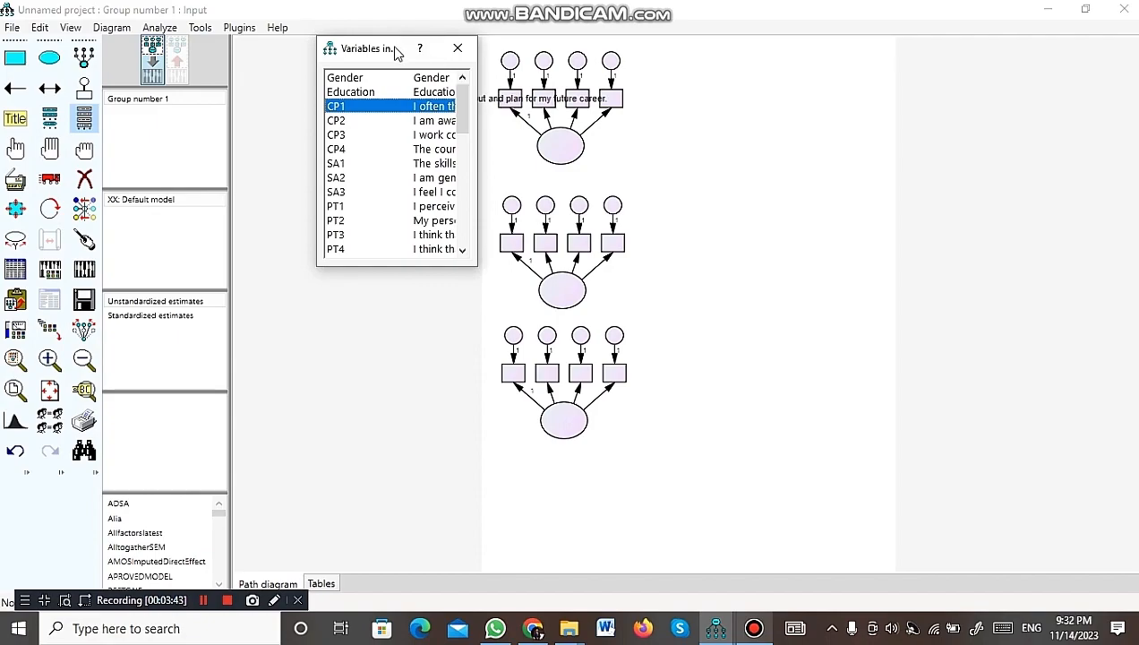
drag(397, 54, 273, 114)
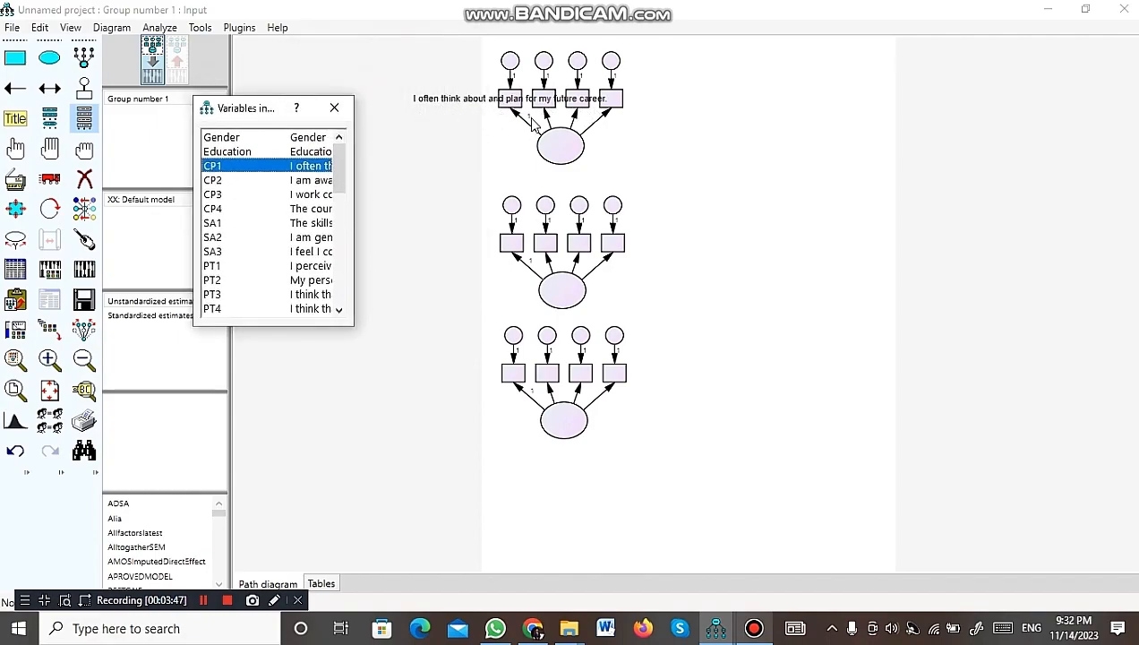
Step: Turn off the display of variable labels in the interface properties
click(68, 31)
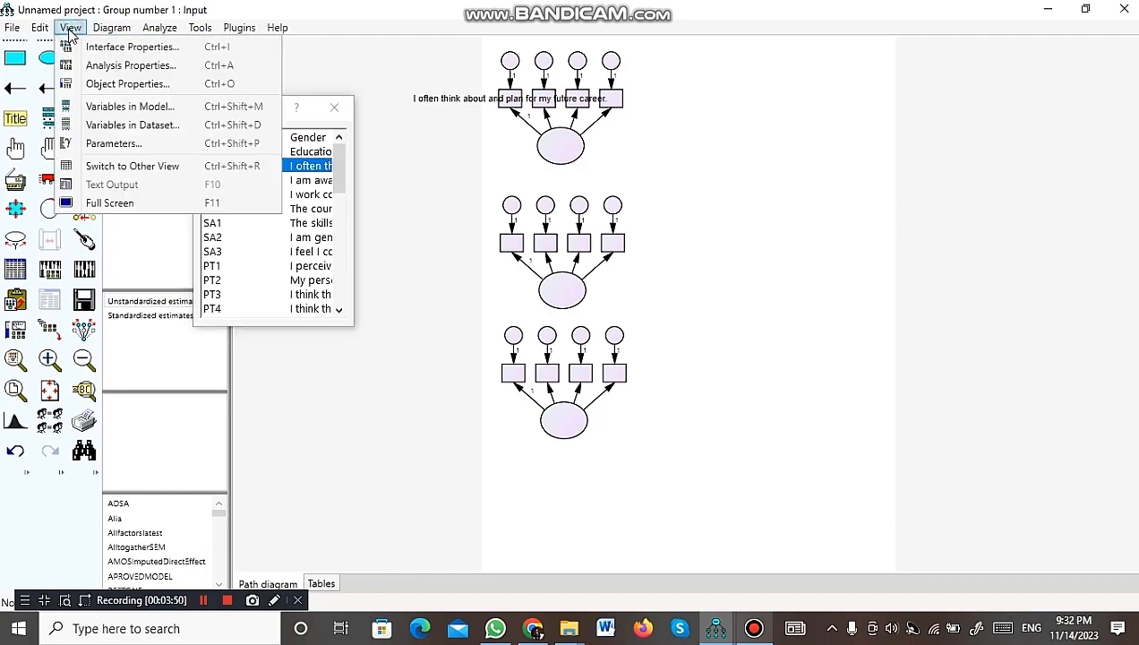
click(111, 52)
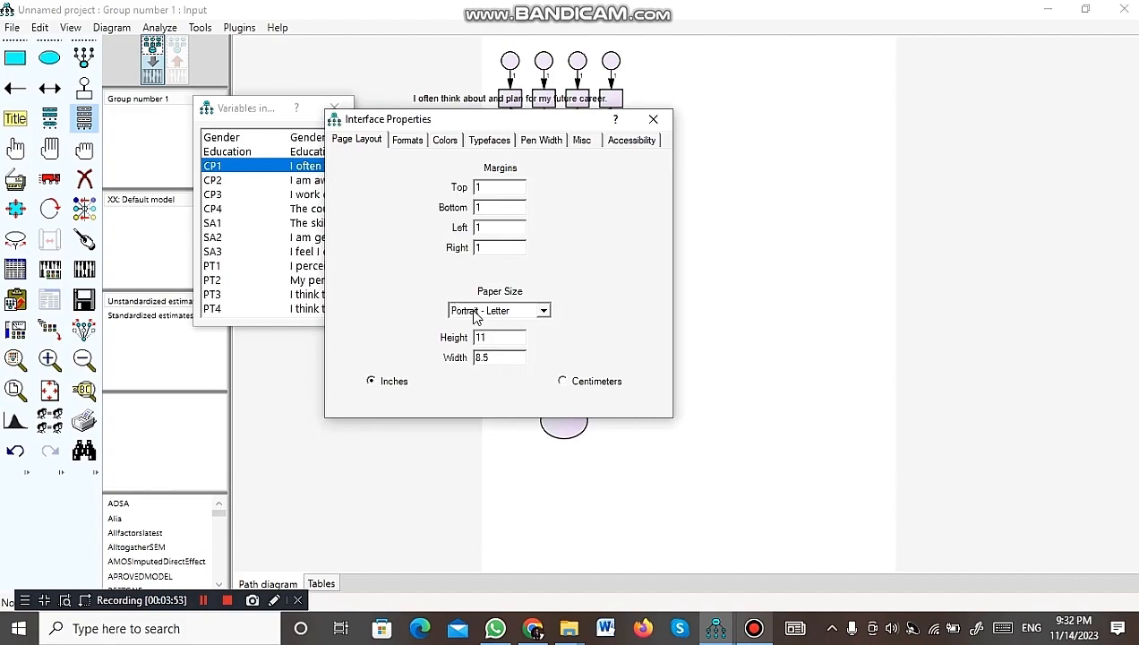
click(582, 143)
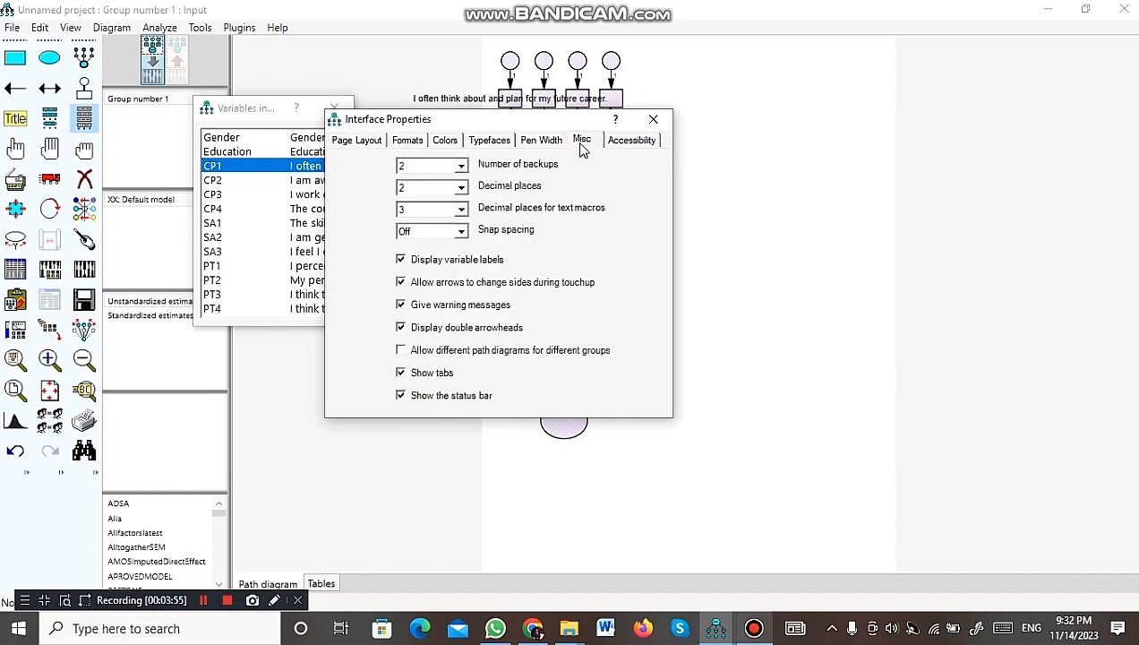
click(401, 260)
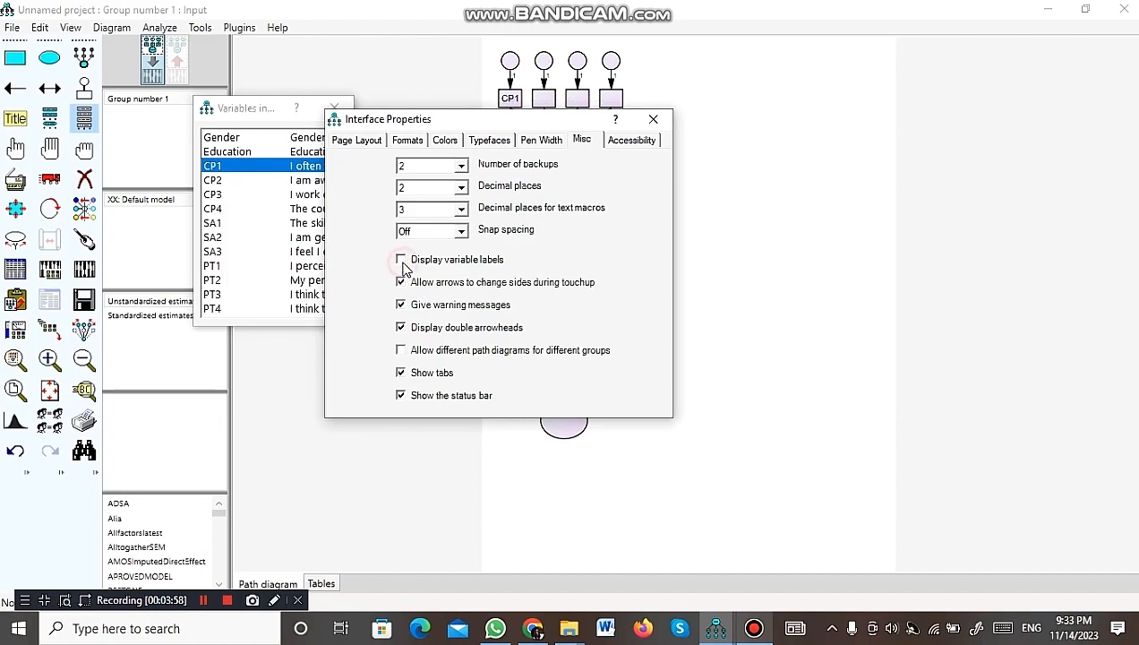
click(654, 120)
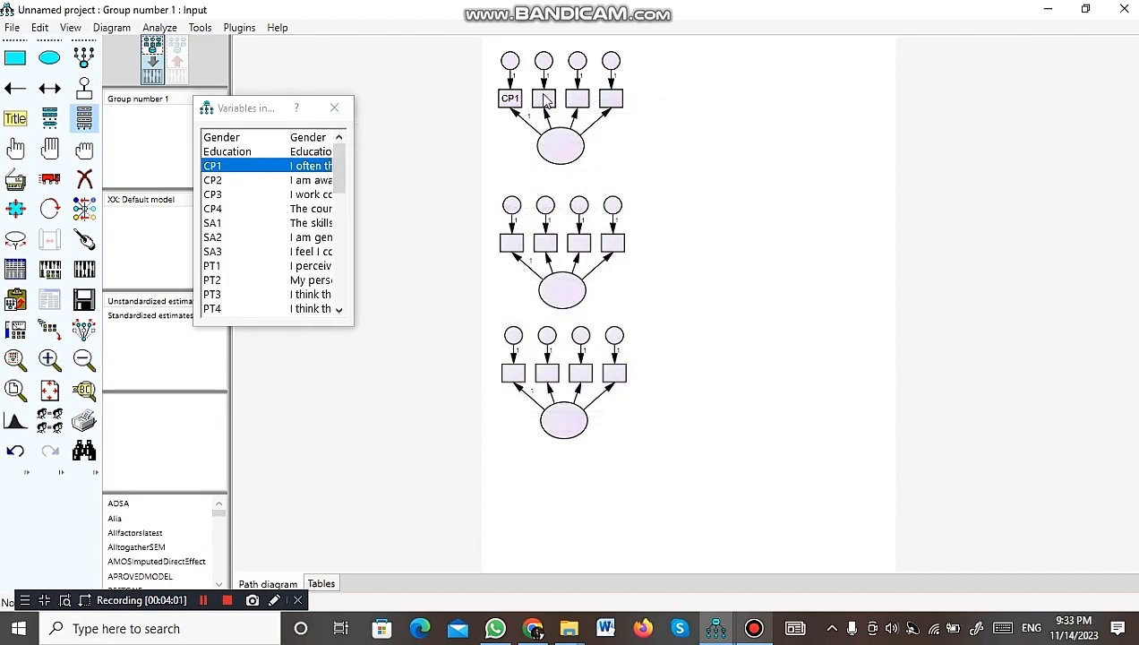
Step: Assign dataset variables CP2, CP3 and CP4 to the remaining three indicators of the top construct
click(259, 106)
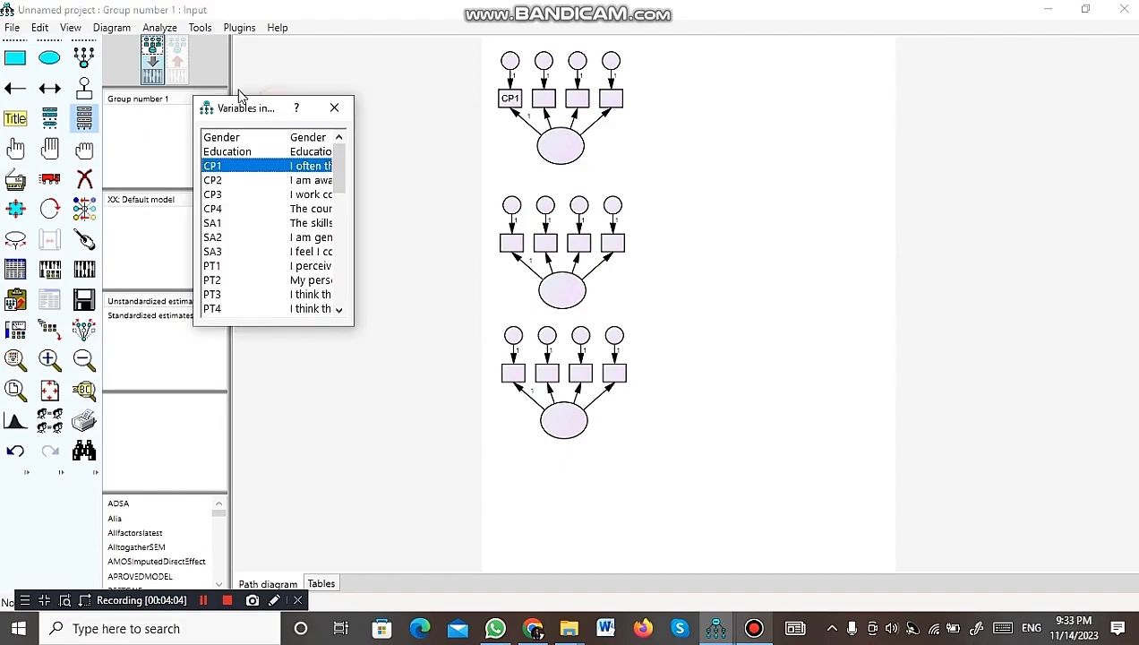
click(209, 183)
drag(212, 186, 544, 99)
drag(212, 195, 580, 103)
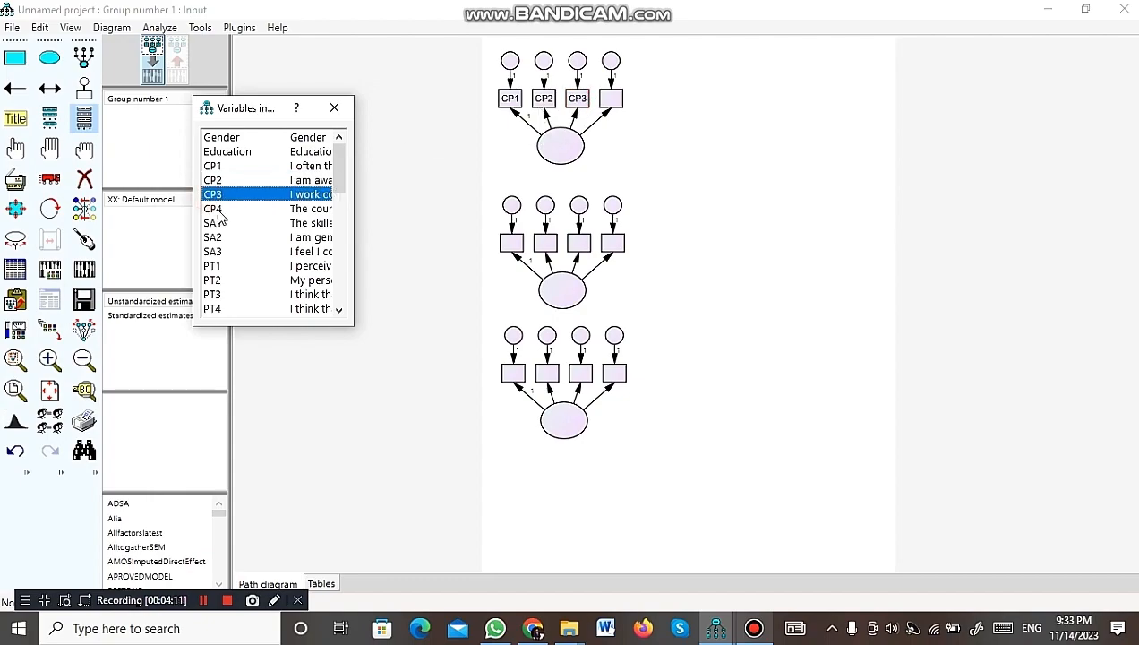
drag(212, 211, 609, 108)
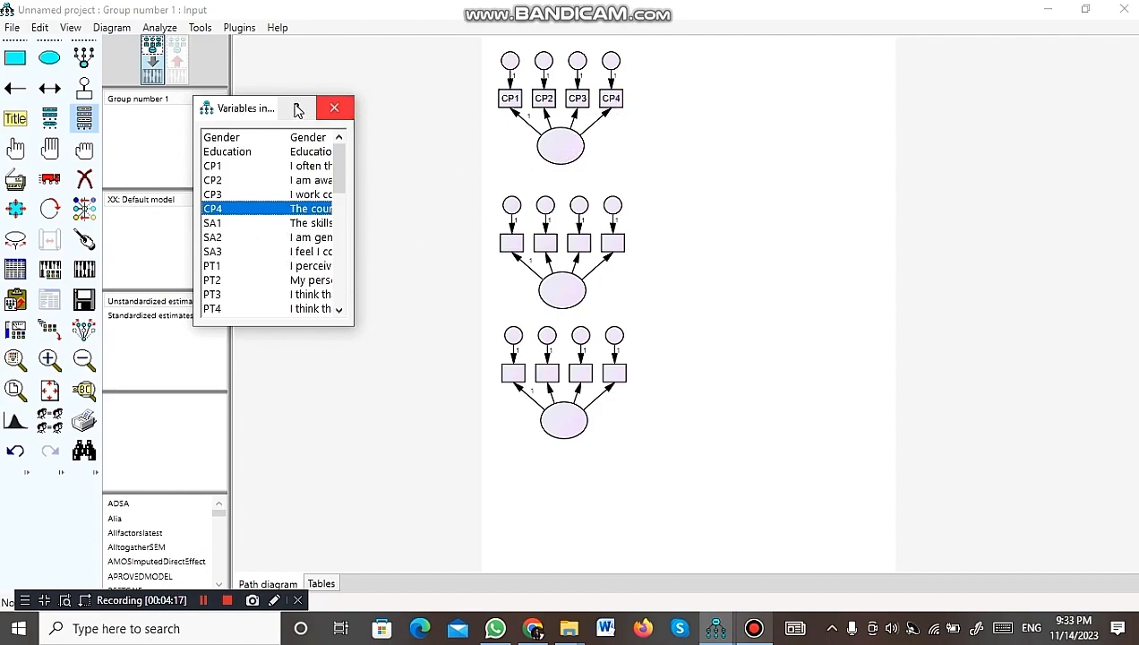
Step: Name the top construct's latent variable CP
click(558, 146)
double_click(558, 147)
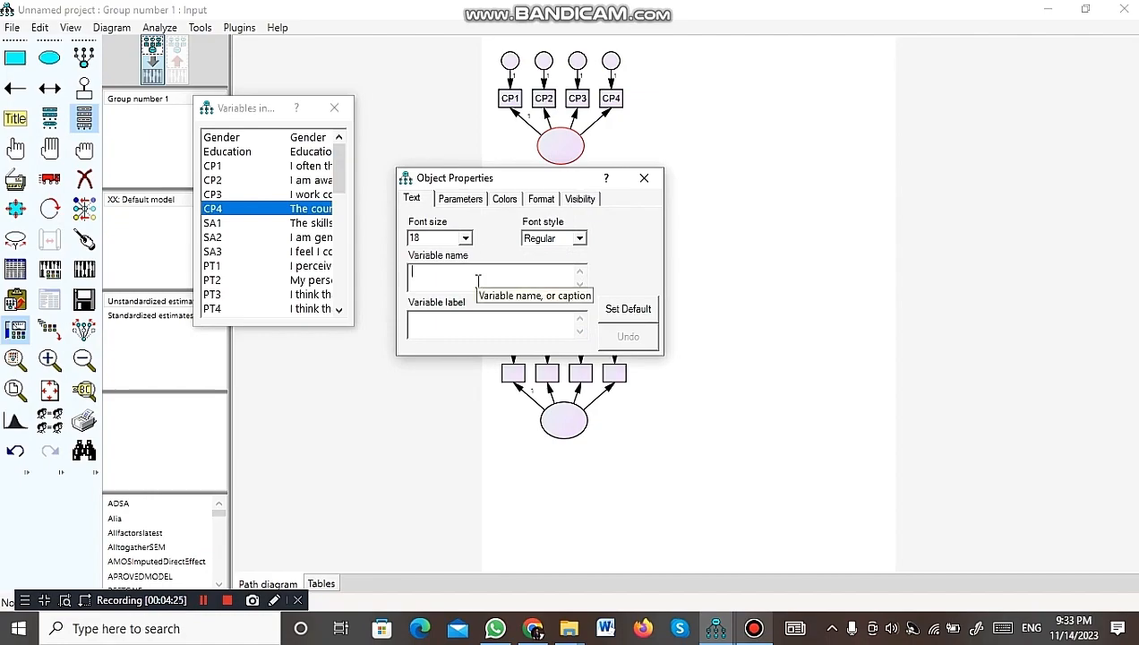
text(CP)
click(644, 179)
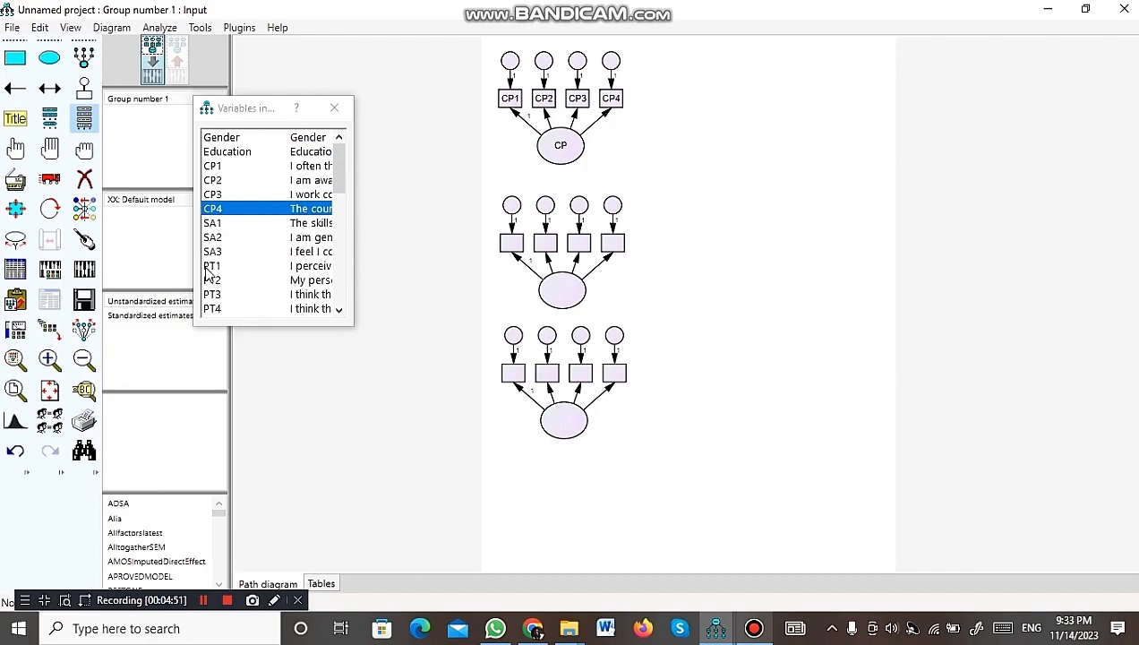
Step: Assign dataset variables PT1, PT2, PT3 and PT4 to the four indicators of the middle construct, in order
drag(209, 266, 517, 255)
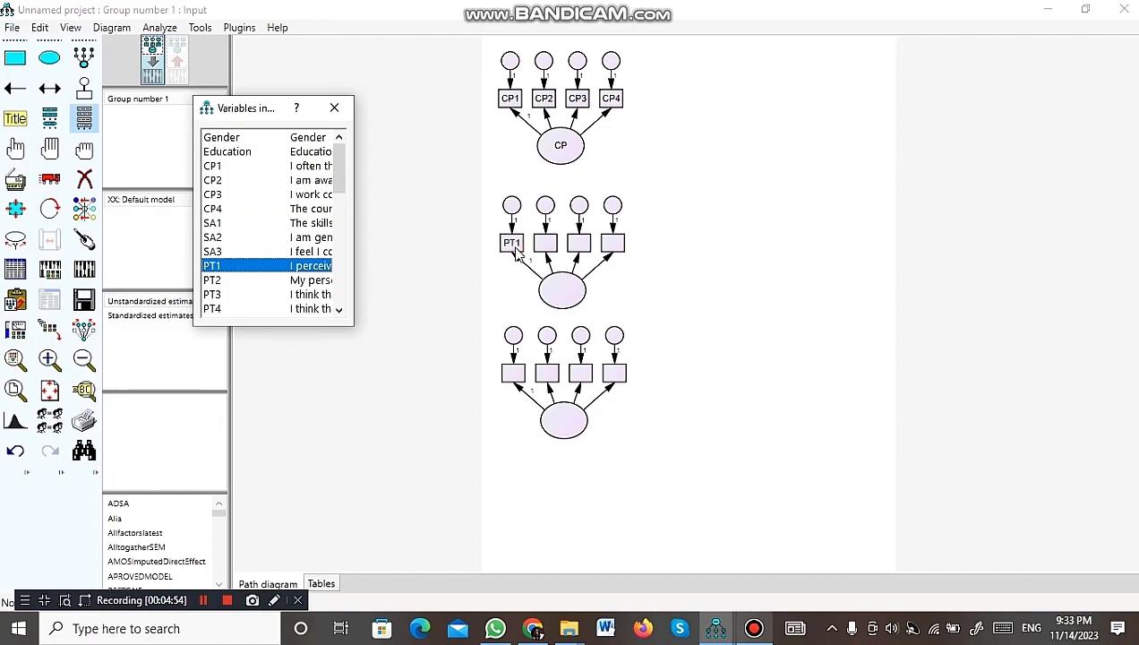
click(211, 281)
drag(212, 283, 547, 249)
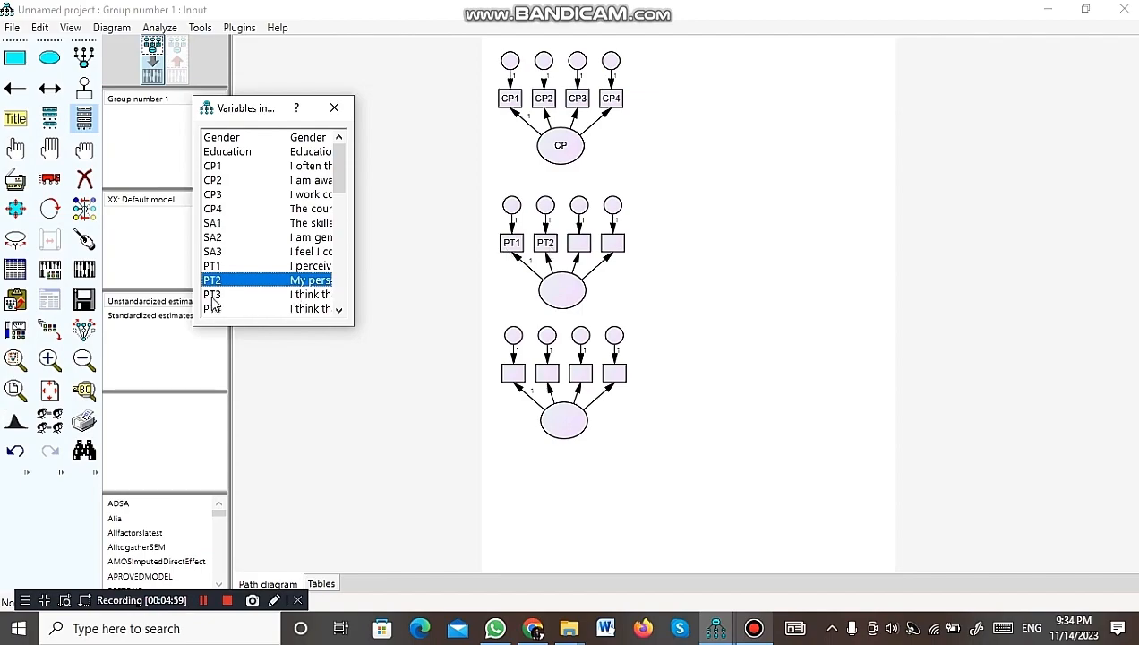
drag(215, 300, 582, 250)
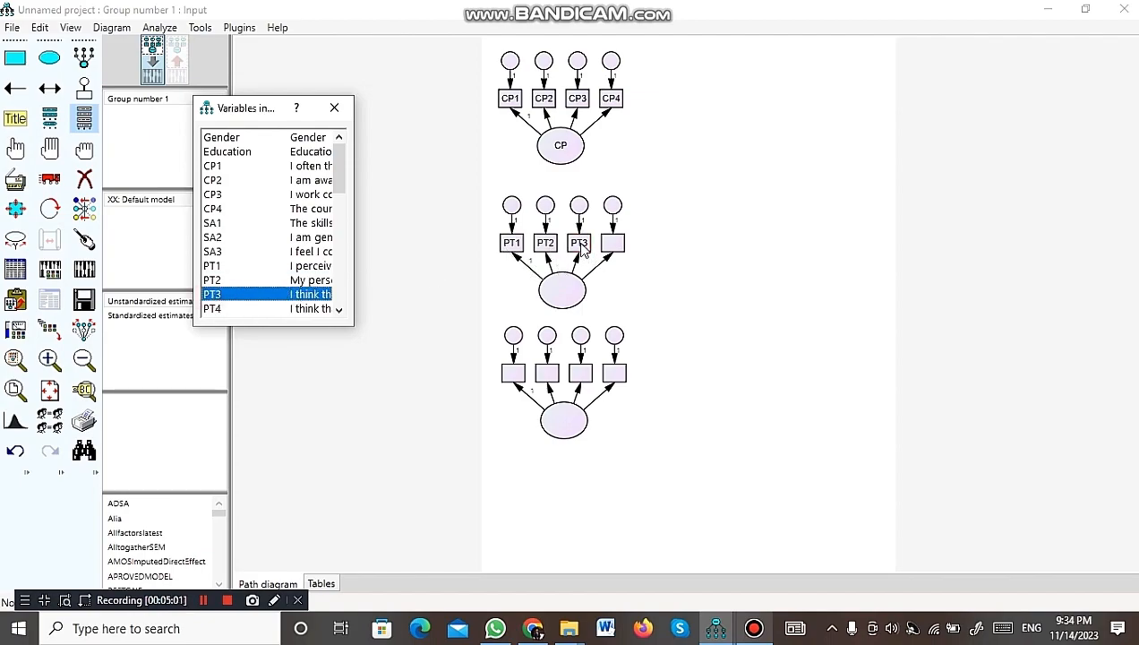
click(215, 310)
drag(215, 311, 614, 247)
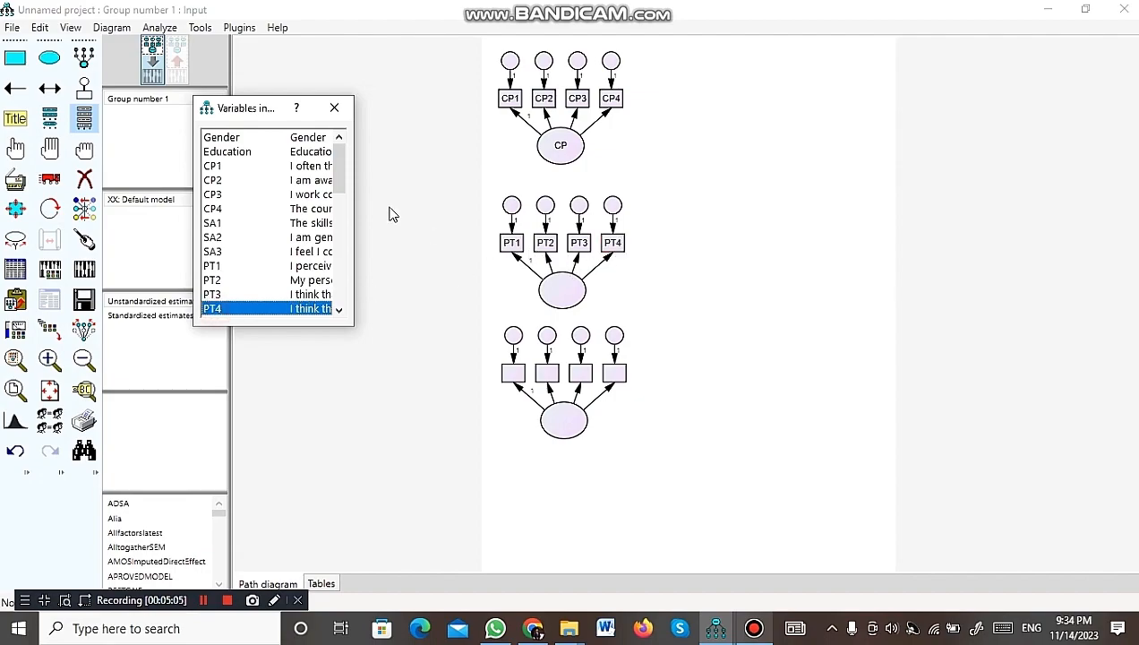
Step: Name the middle construct's latent variable PT and close its object properties
double_click(560, 293)
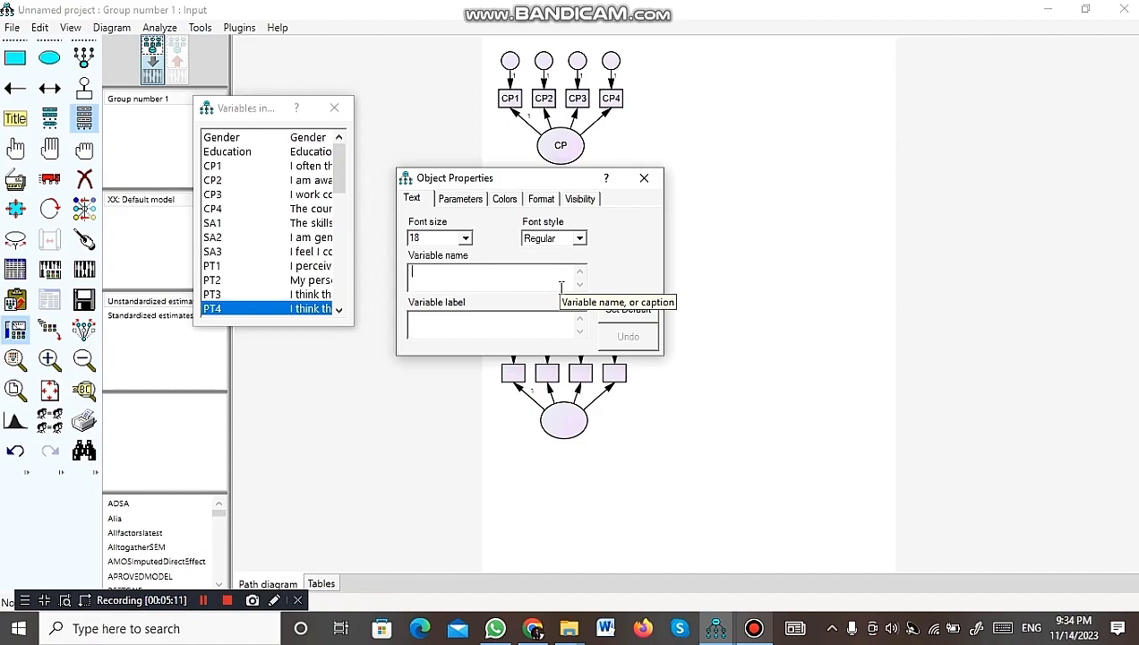
text(PT)
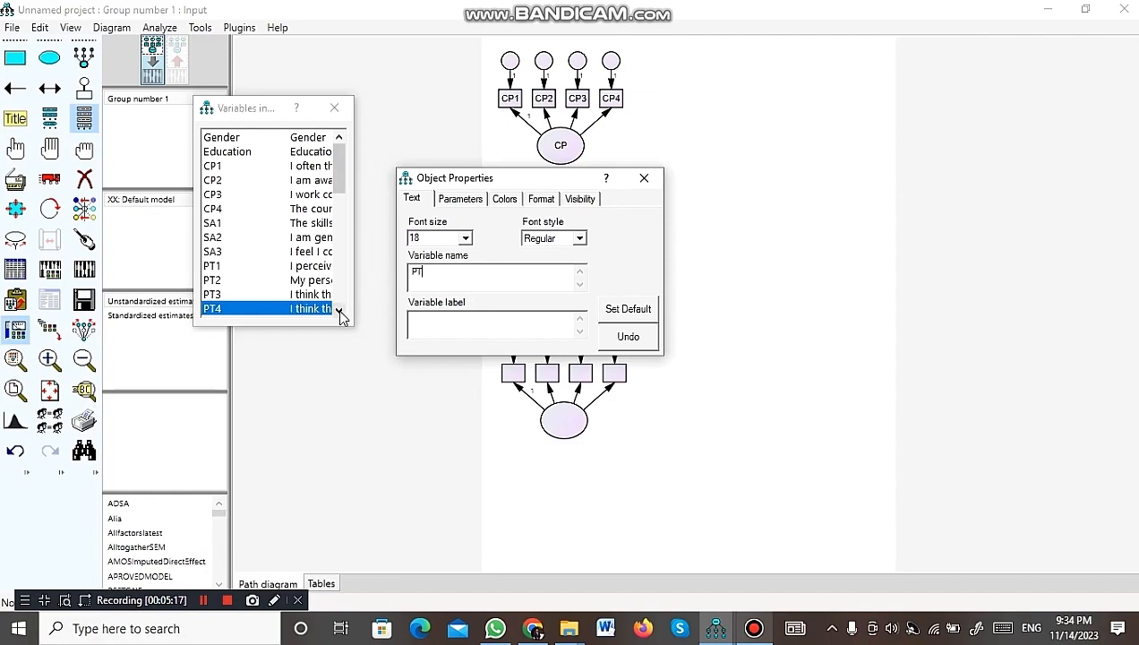
click(649, 184)
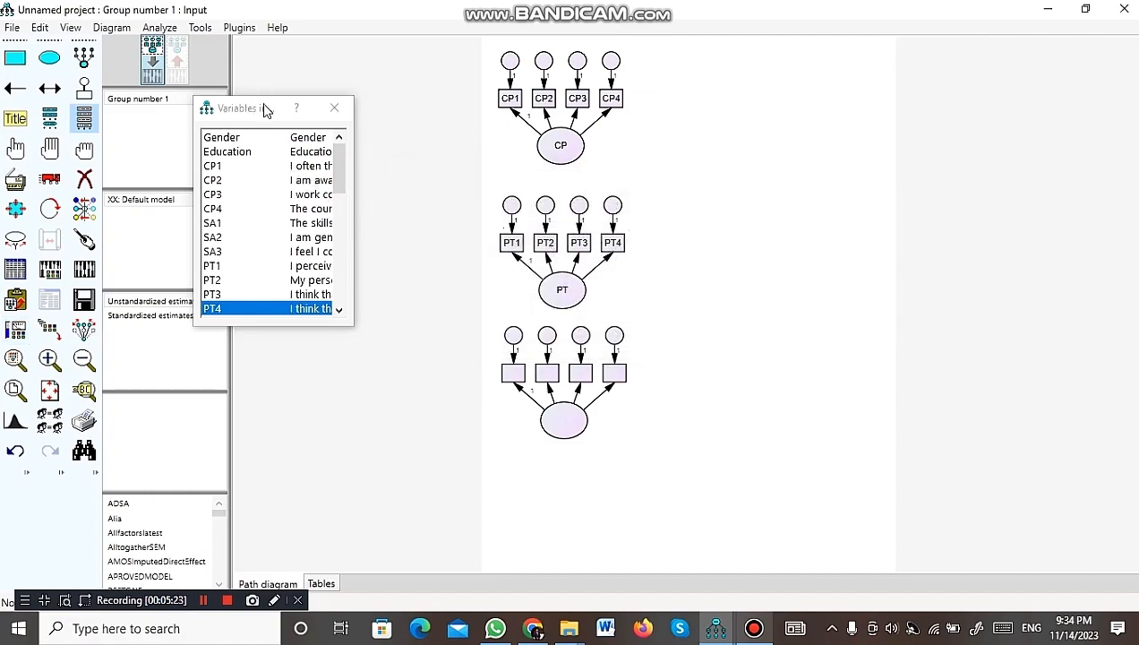
Step: Assign dataset variables LMD1, LMD2, LMD3 and LMD4 to the four indicators of the bottom construct, in order
drag(265, 108, 209, 83)
drag(283, 141, 287, 185)
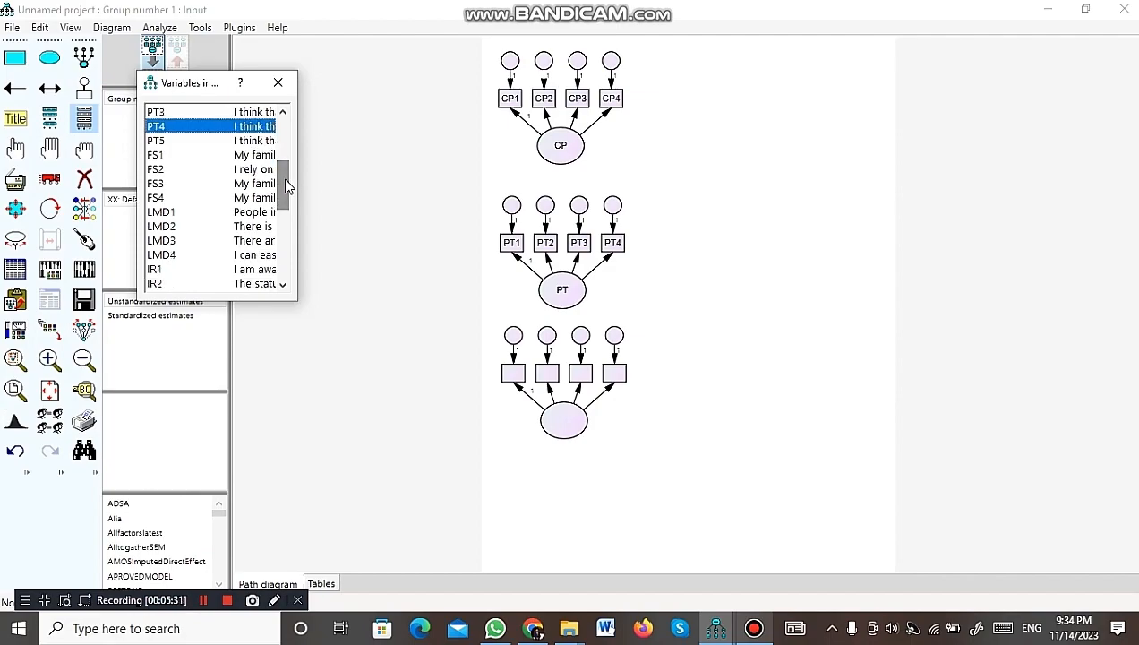
click(154, 213)
drag(154, 220, 523, 385)
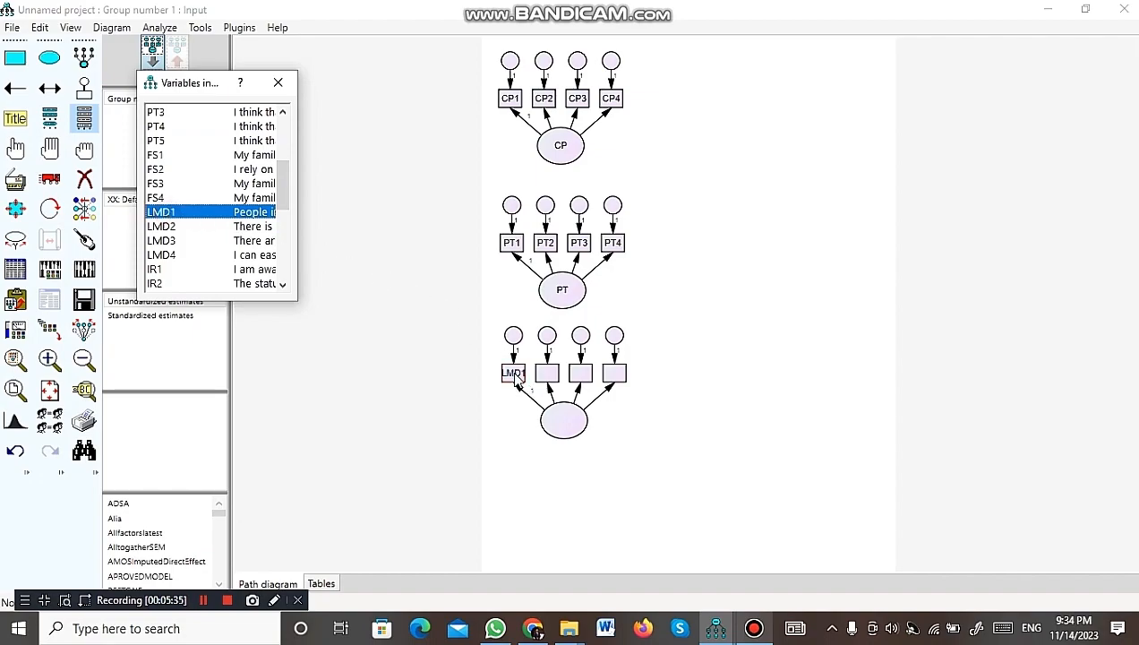
drag(159, 231, 543, 370)
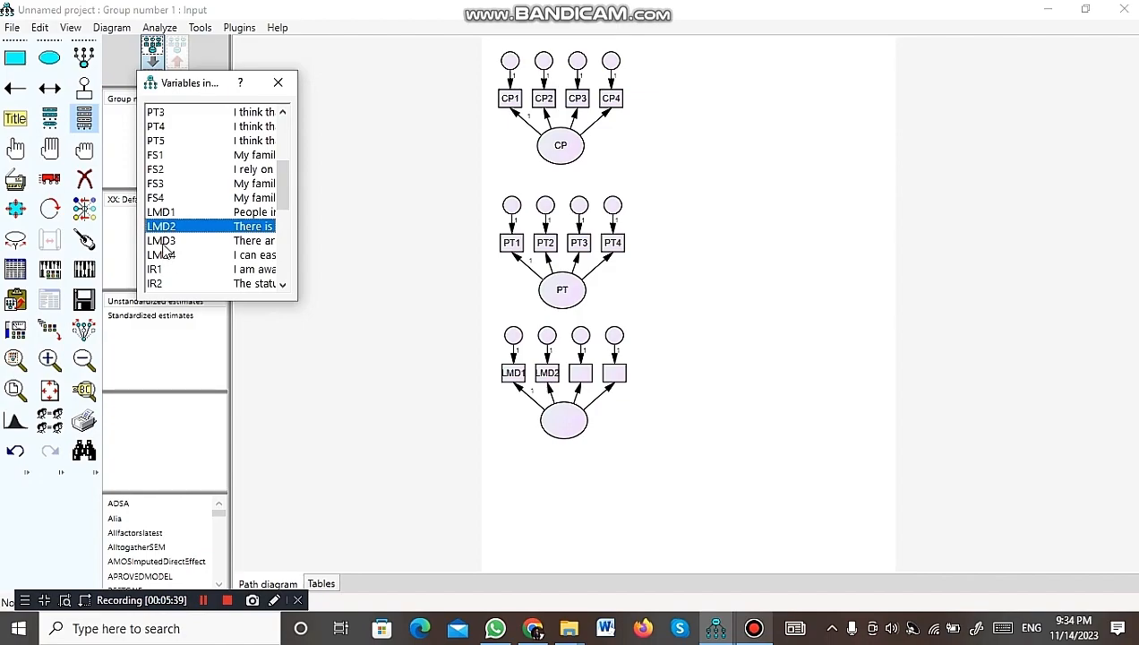
drag(161, 240, 583, 385)
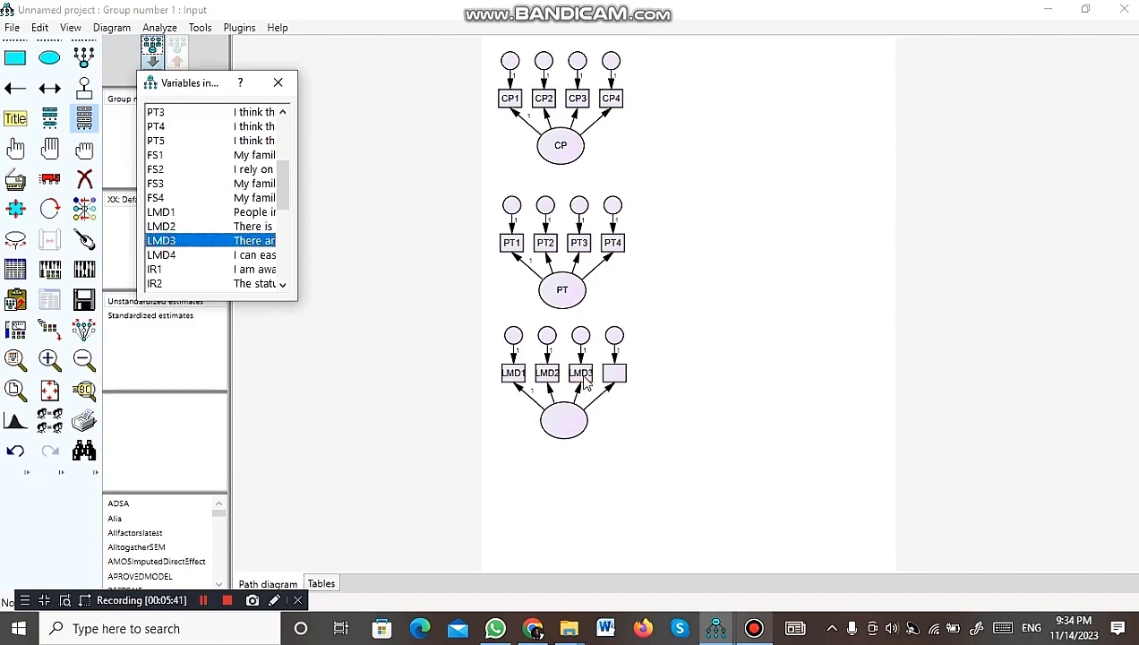
click(156, 256)
drag(156, 260, 618, 382)
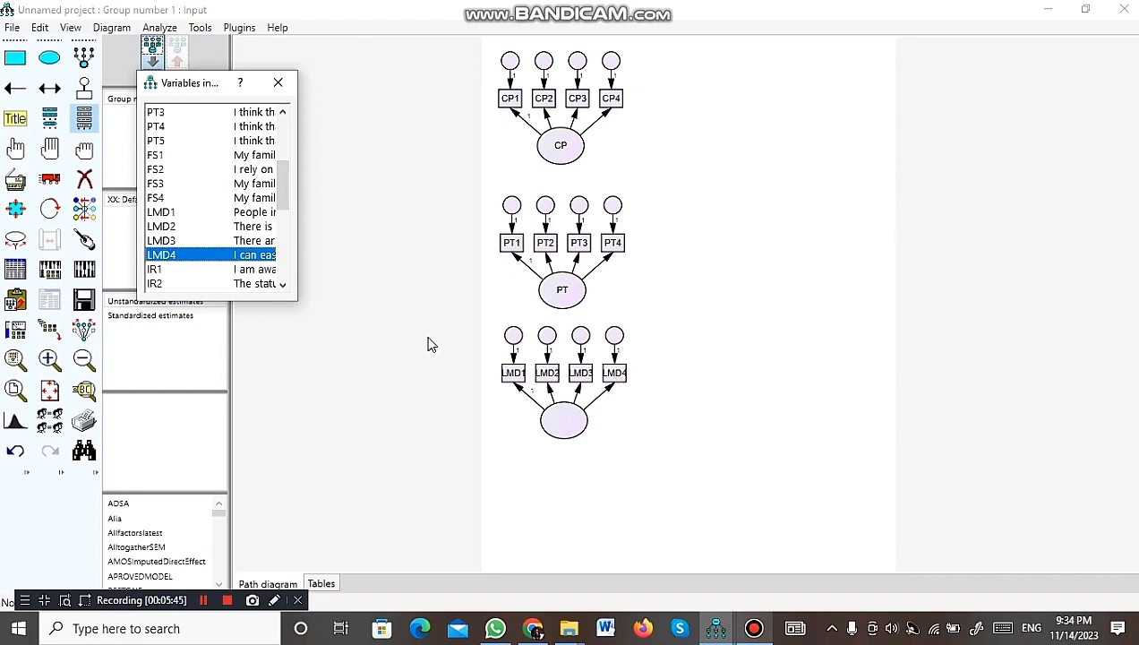
Step: Name the bottom construct's latent variable LMD, and close the dataset variable list and the object properties
double_click(562, 421)
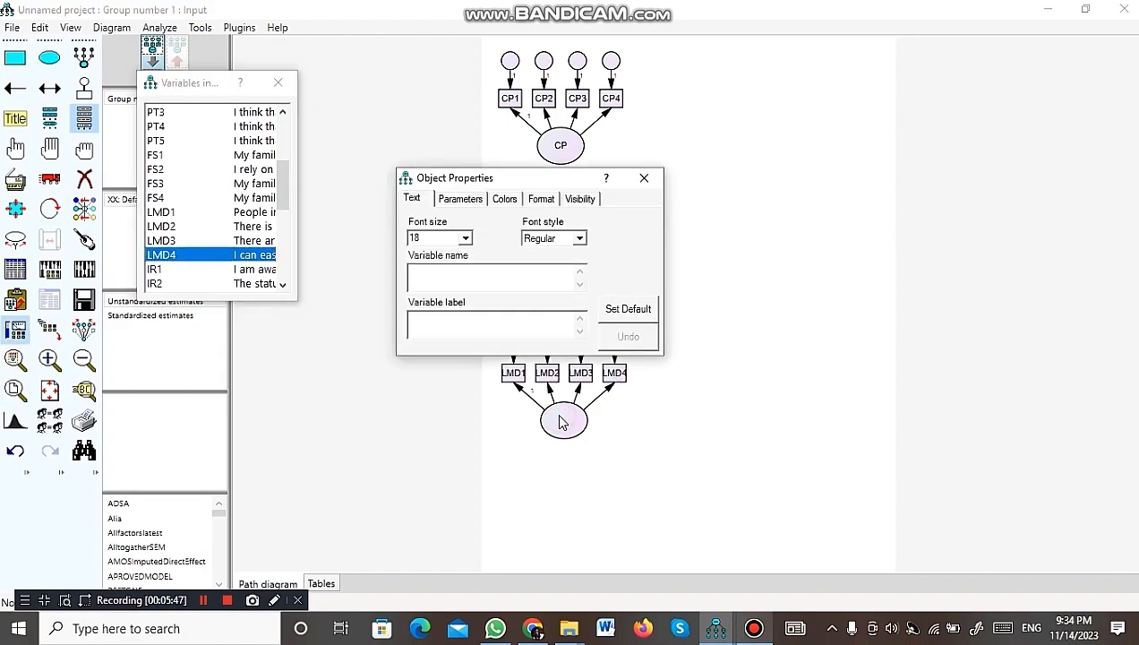
text(LMD)
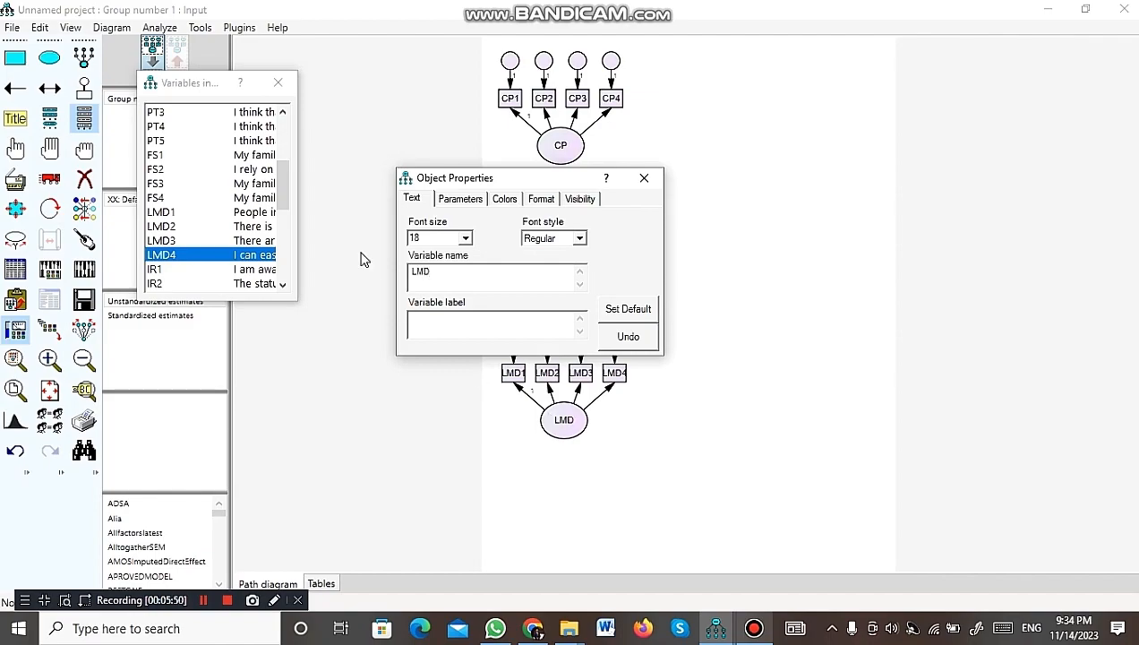
click(278, 82)
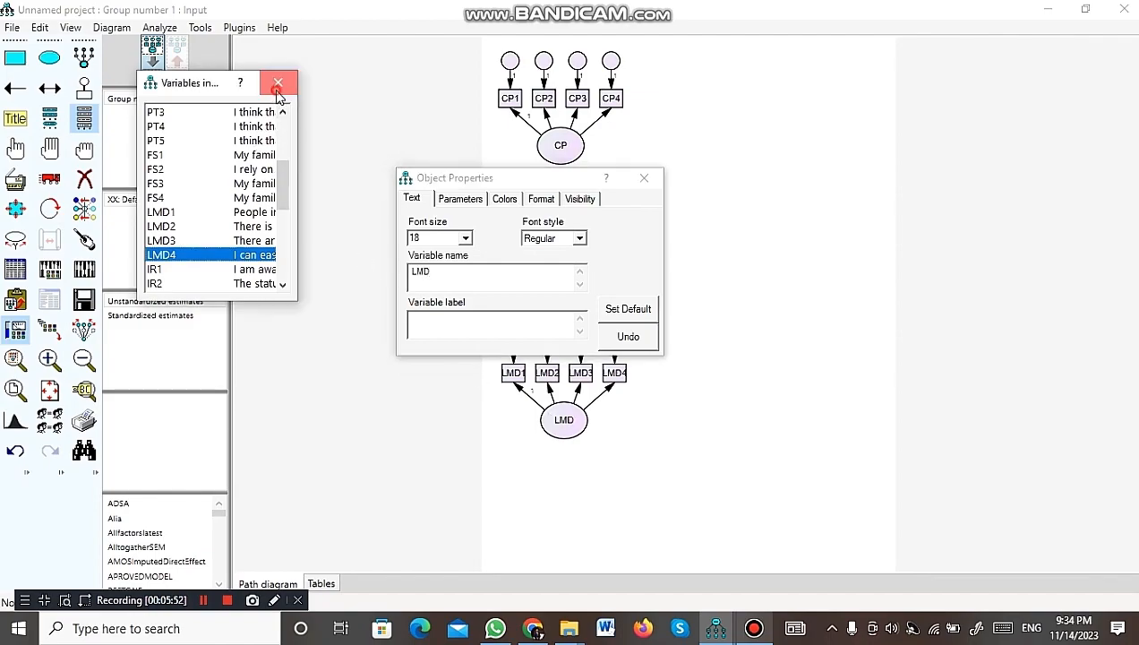
click(651, 179)
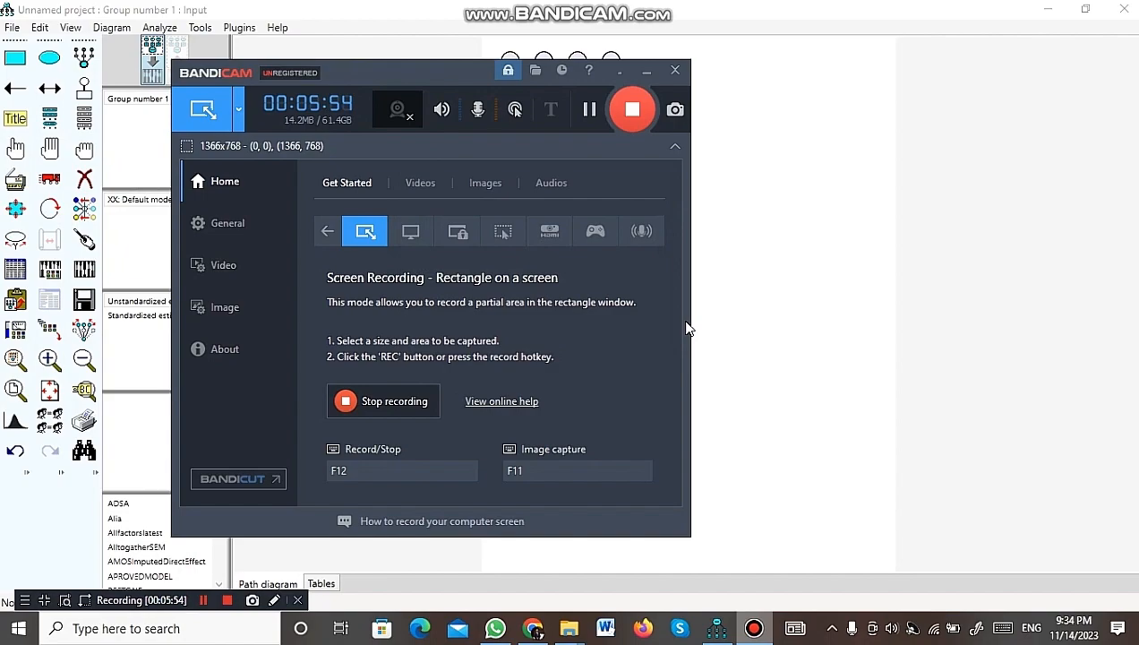
click(647, 70)
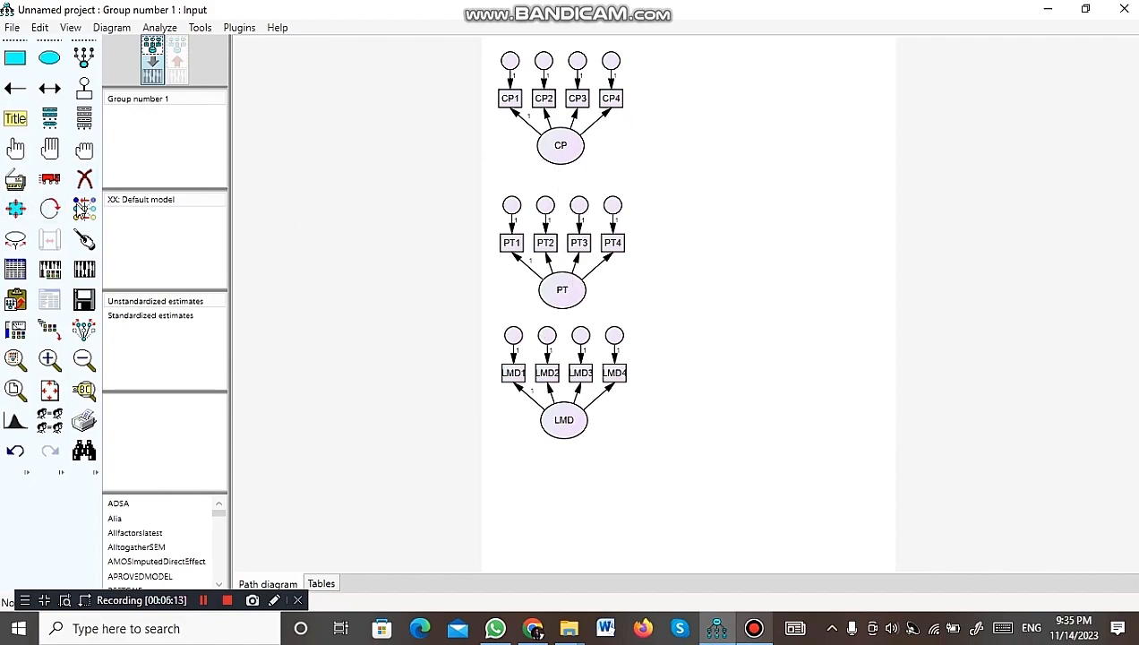
Step: Rotate the indicators of the CP construct around its latent variable
click(50, 208)
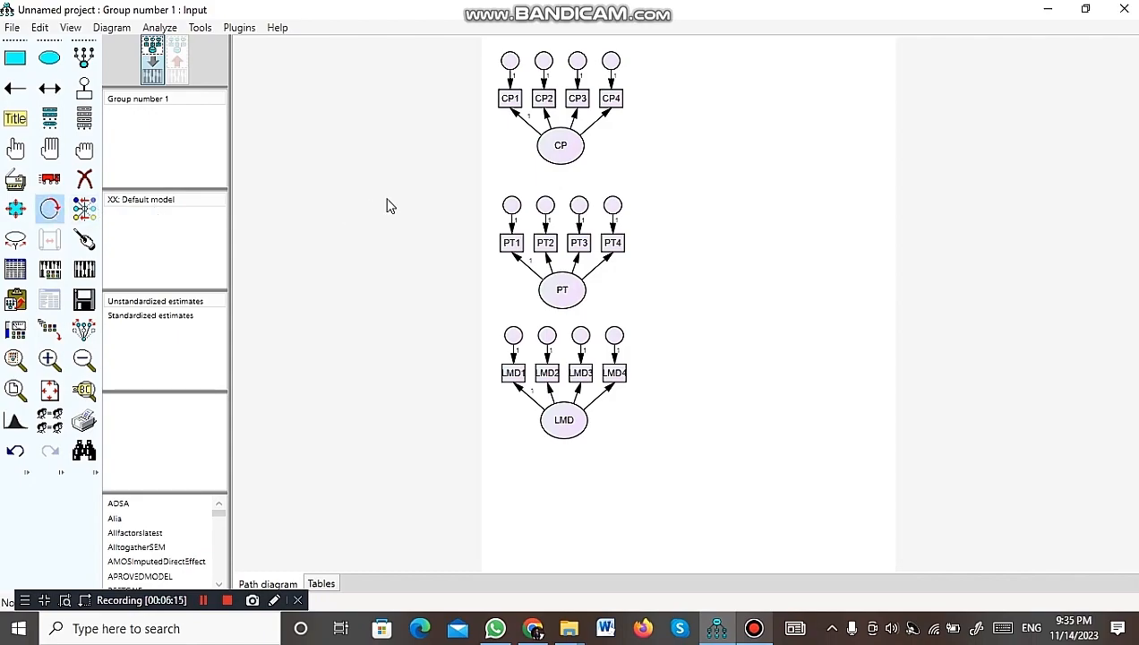
click(556, 160)
click(555, 158)
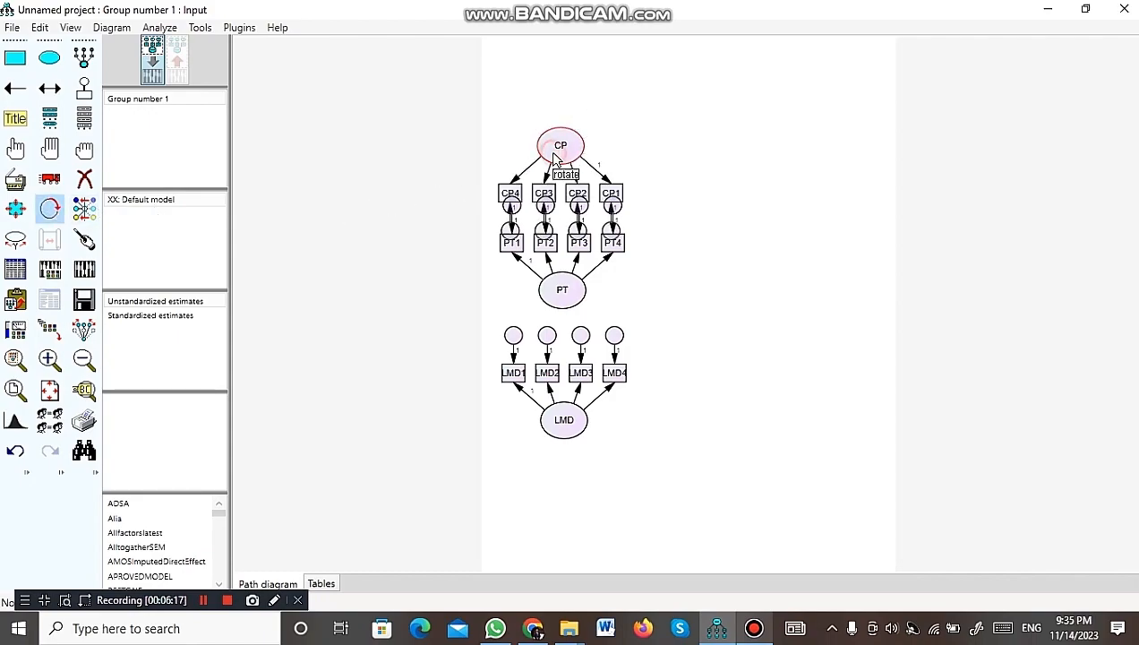